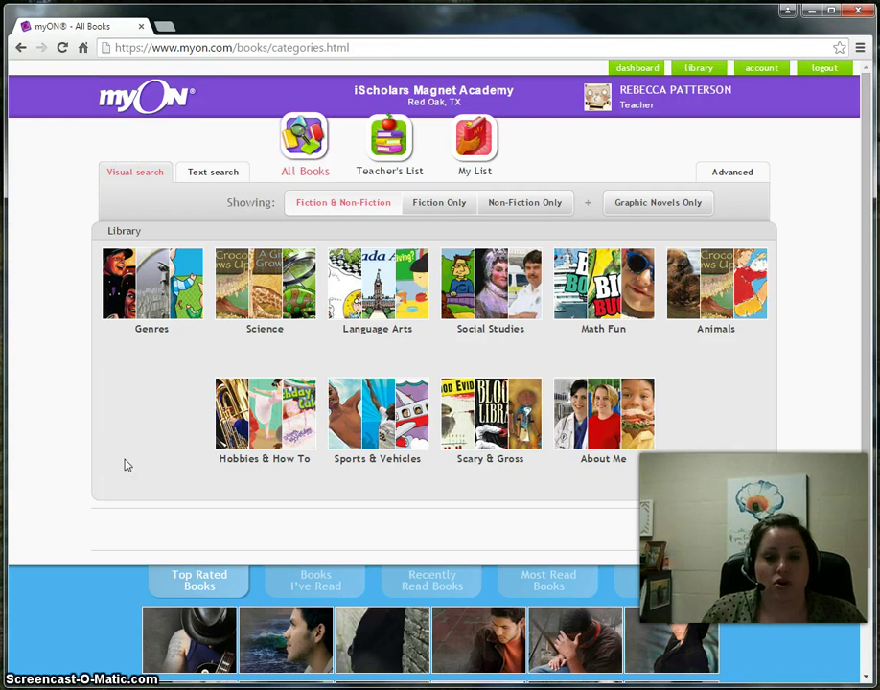
# Open the details of Brightest in the Sky: The Planet Venus under Science > Earth & Space Science.
pyautogui.click(246, 292)
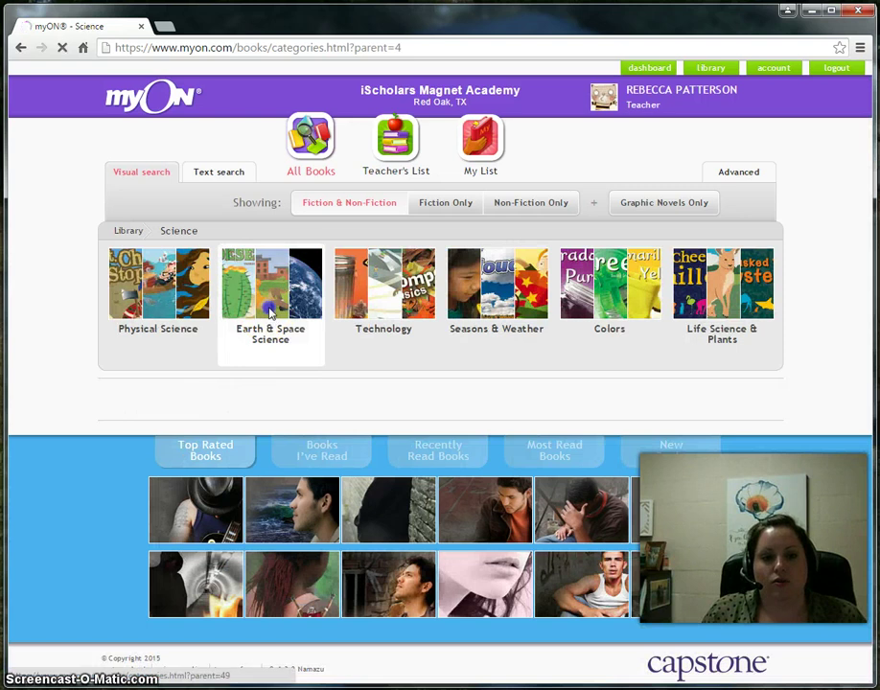
pyautogui.click(270, 312)
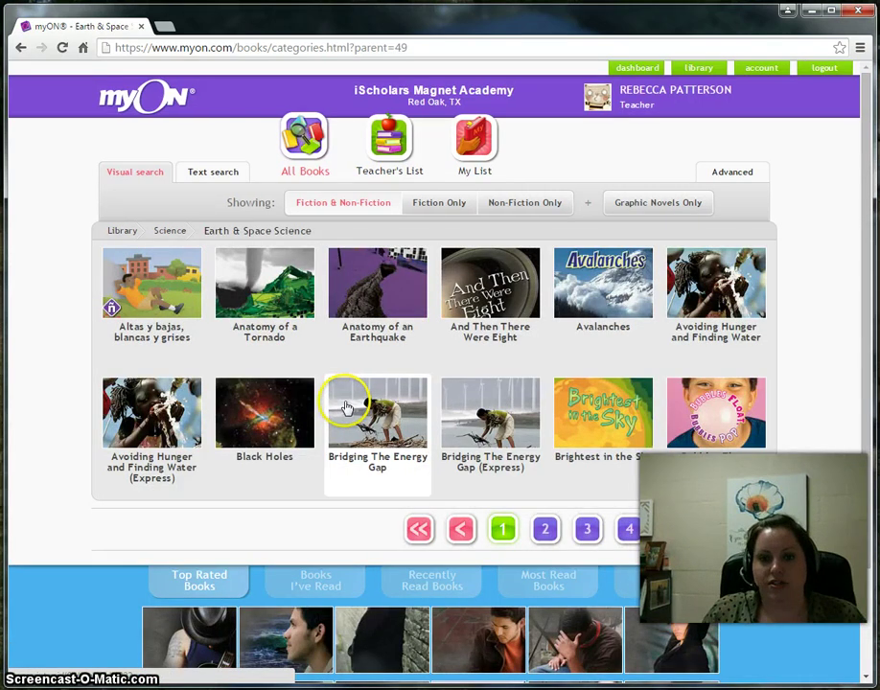
pyautogui.click(609, 430)
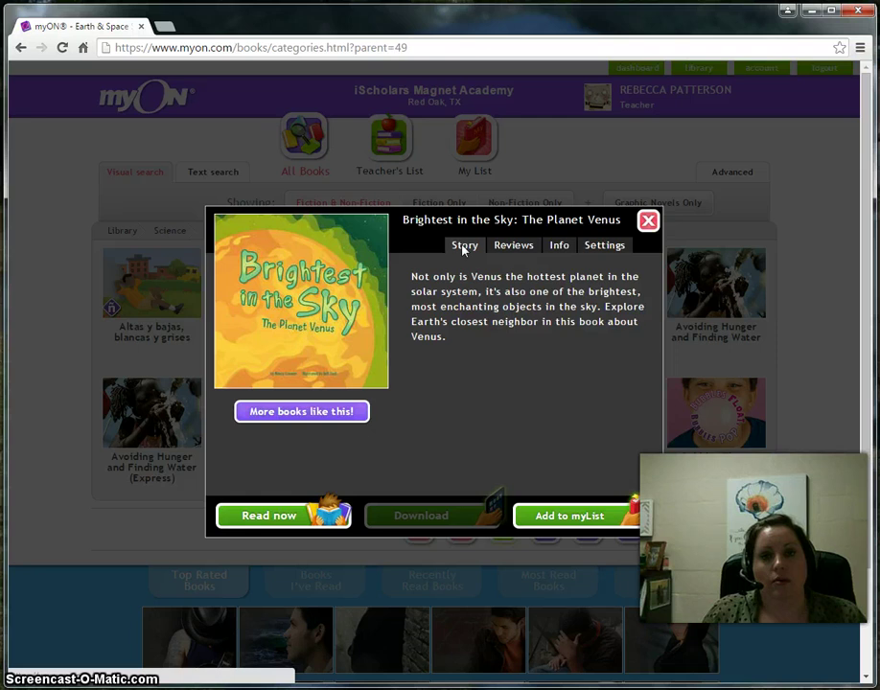
pyautogui.click(505, 247)
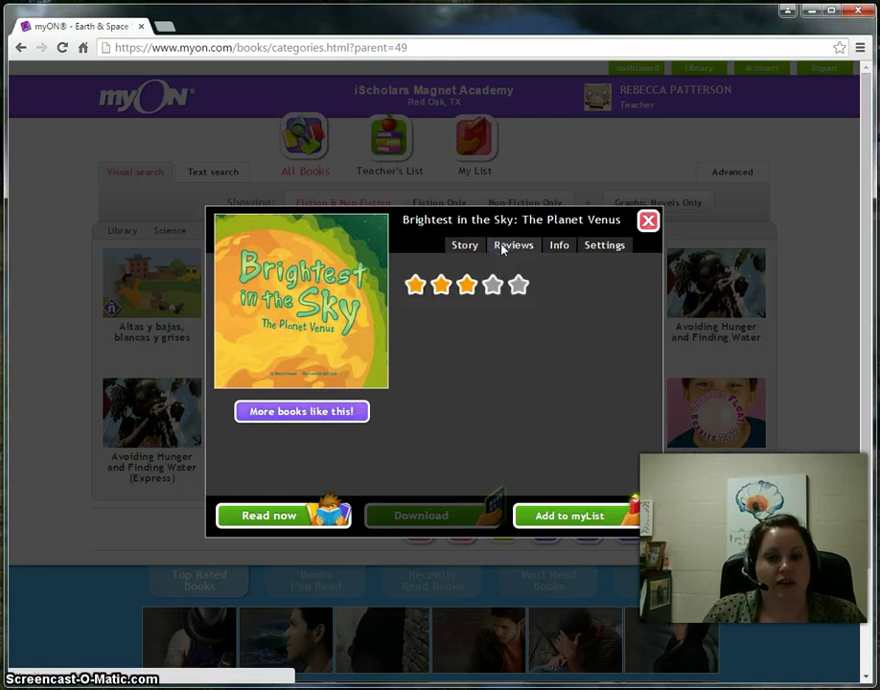
pyautogui.click(573, 247)
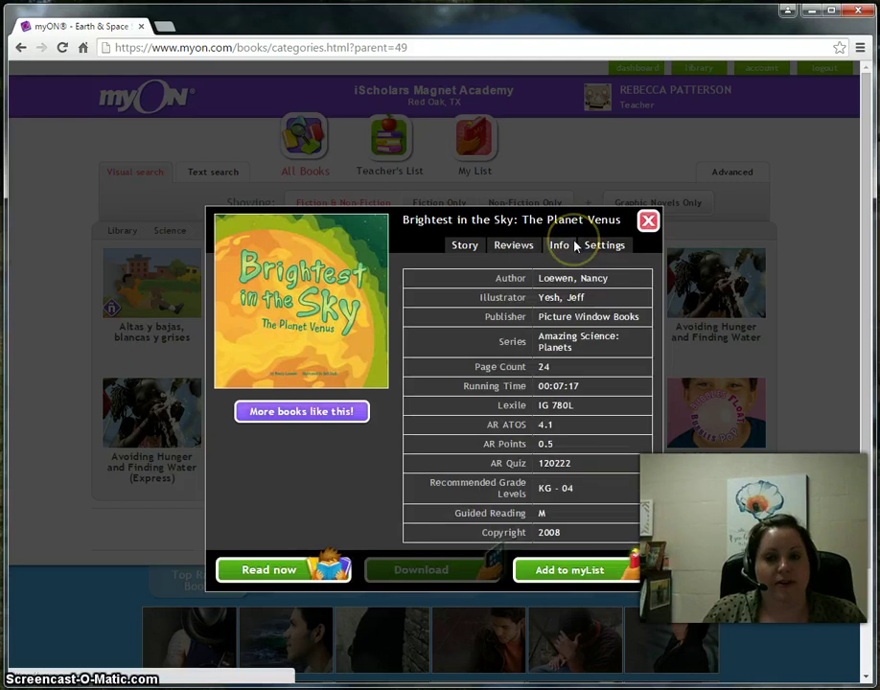
pyautogui.click(599, 245)
pyautogui.click(483, 298)
pyautogui.click(523, 312)
pyautogui.click(466, 247)
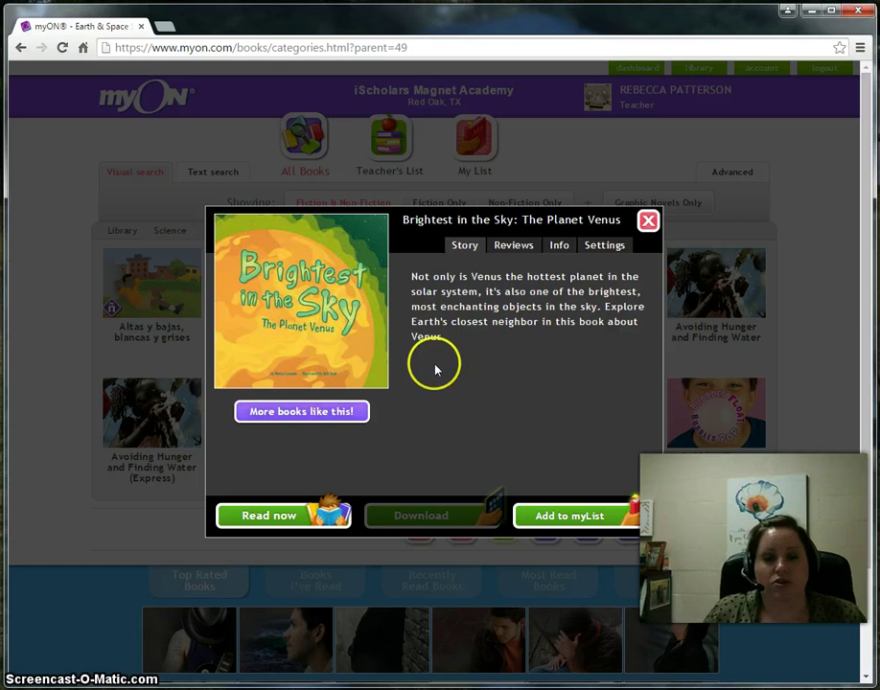
# Open Brightest in the Sky in the reader and start it from the cover.
pyautogui.click(258, 524)
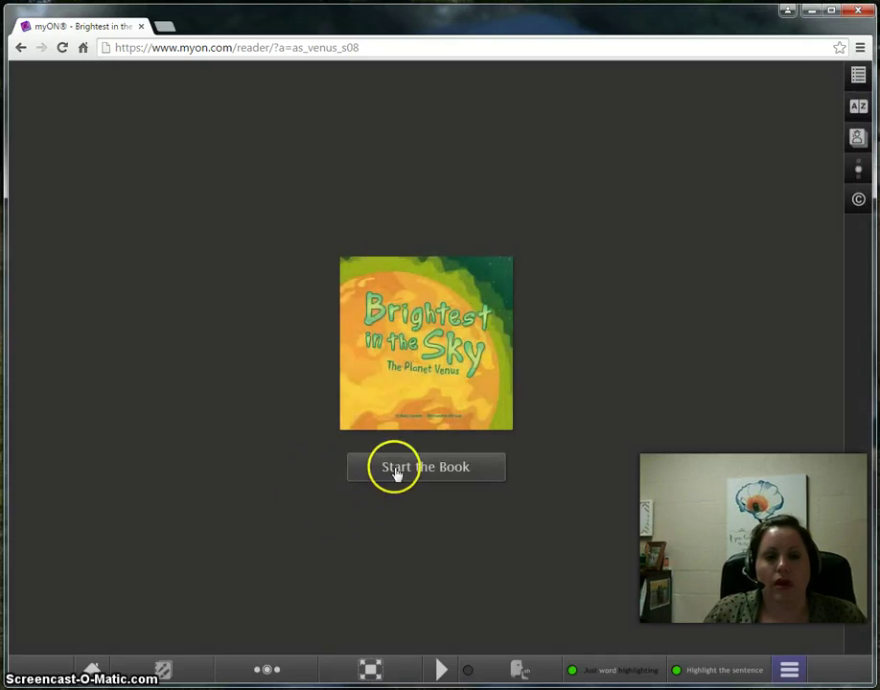
pyautogui.click(390, 471)
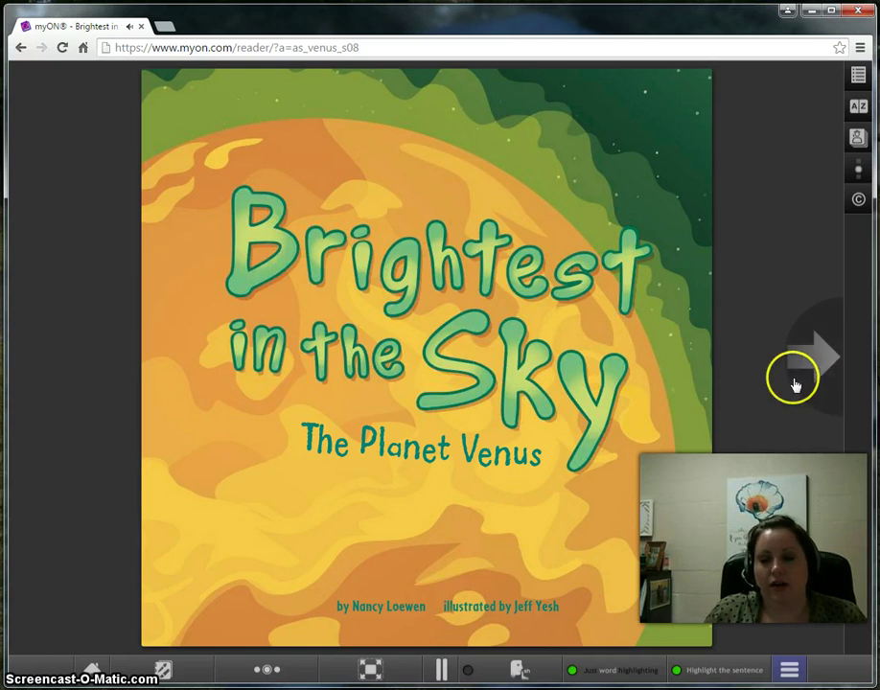
# Turn to the Star Light, Star Bright pages, pause narration and switch off sentence highlighting.
pyautogui.click(800, 360)
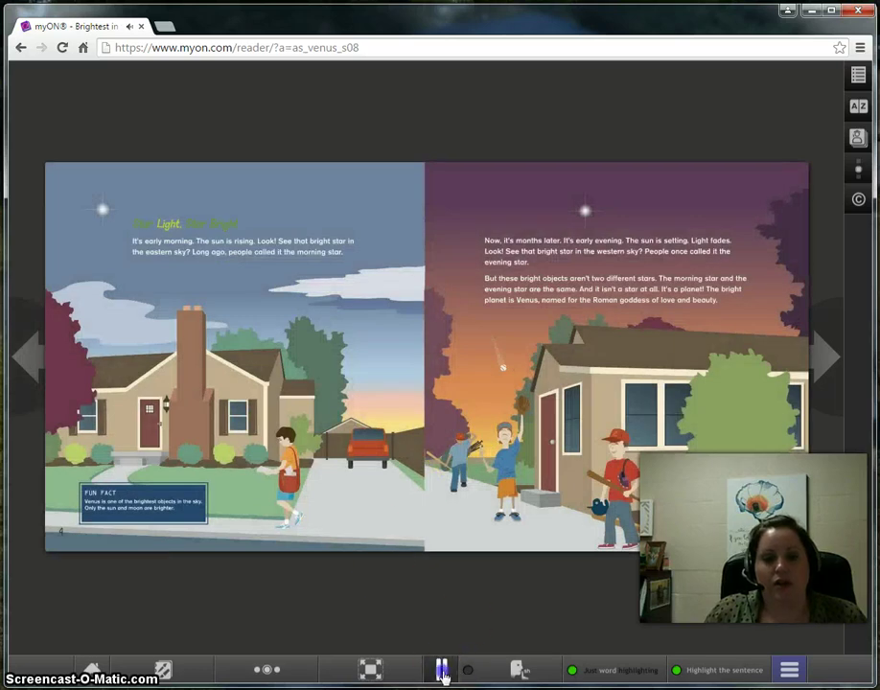
pyautogui.click(446, 671)
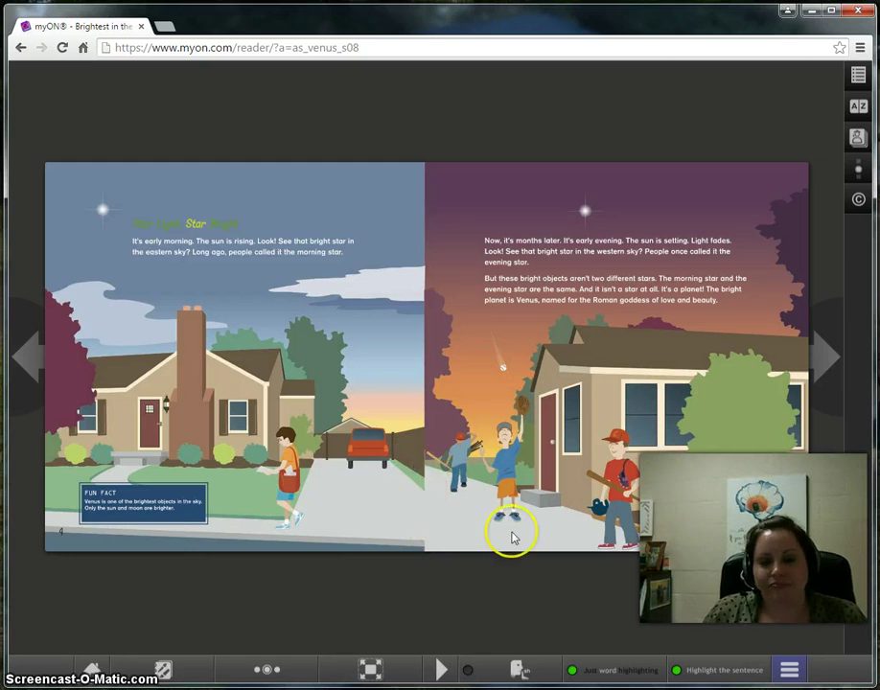
pyautogui.click(601, 669)
pyautogui.click(679, 670)
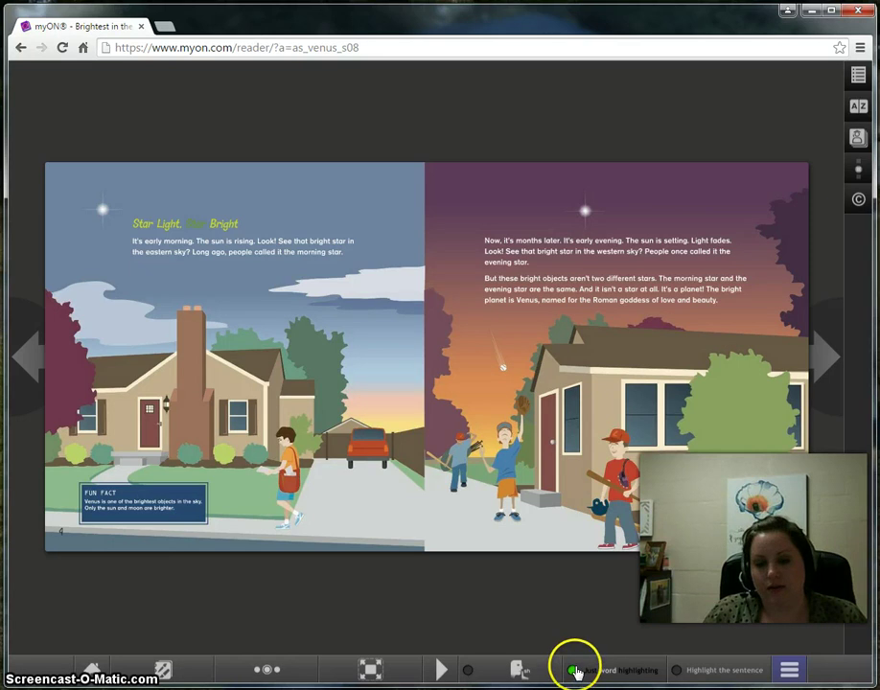
# Replay the Star Light, Star Bright narration, alternating between sentence and single-word highlighting.
pyautogui.click(440, 671)
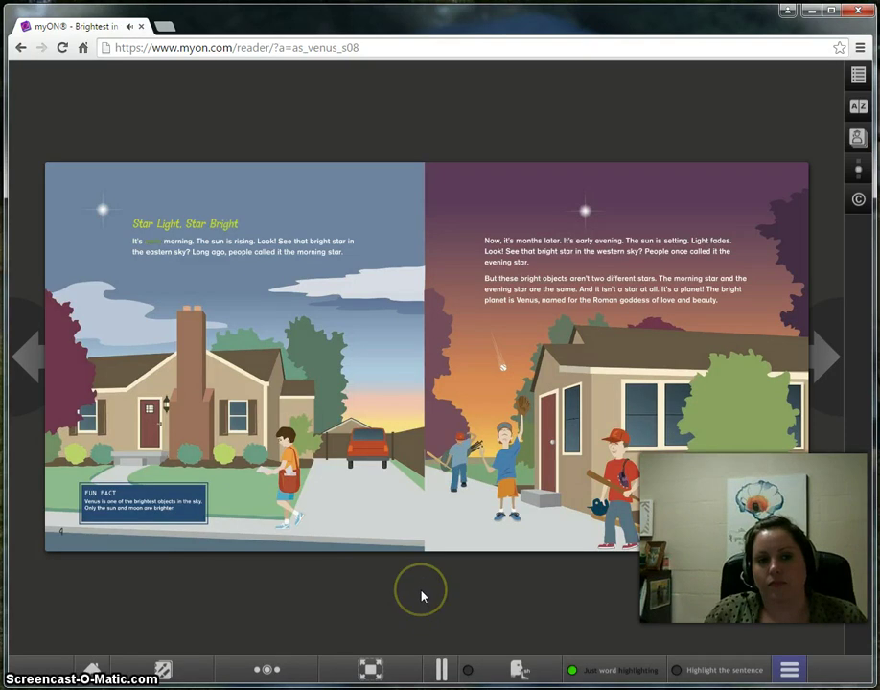
pyautogui.click(441, 670)
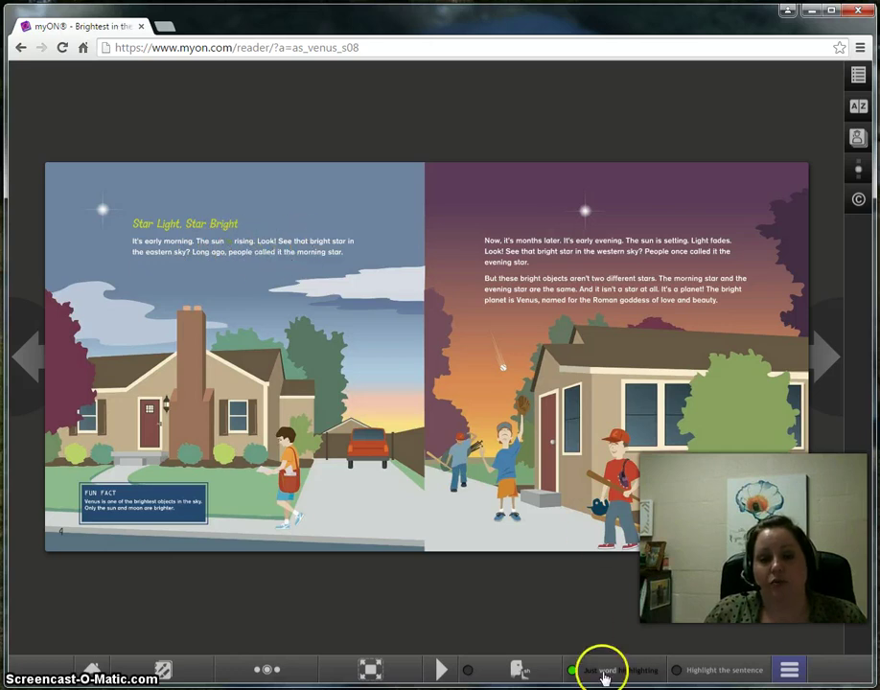
pyautogui.click(697, 672)
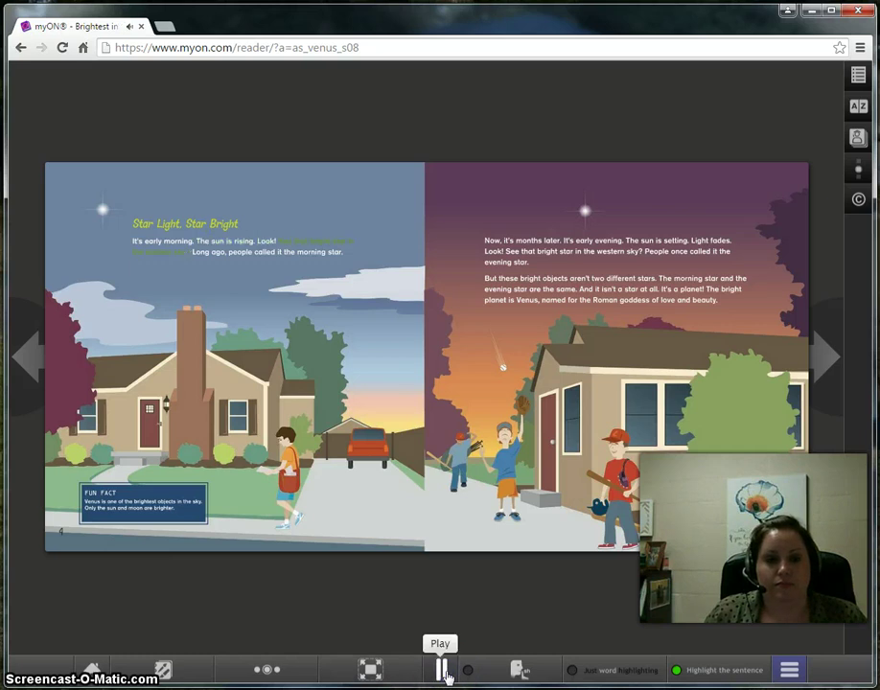
pyautogui.click(442, 671)
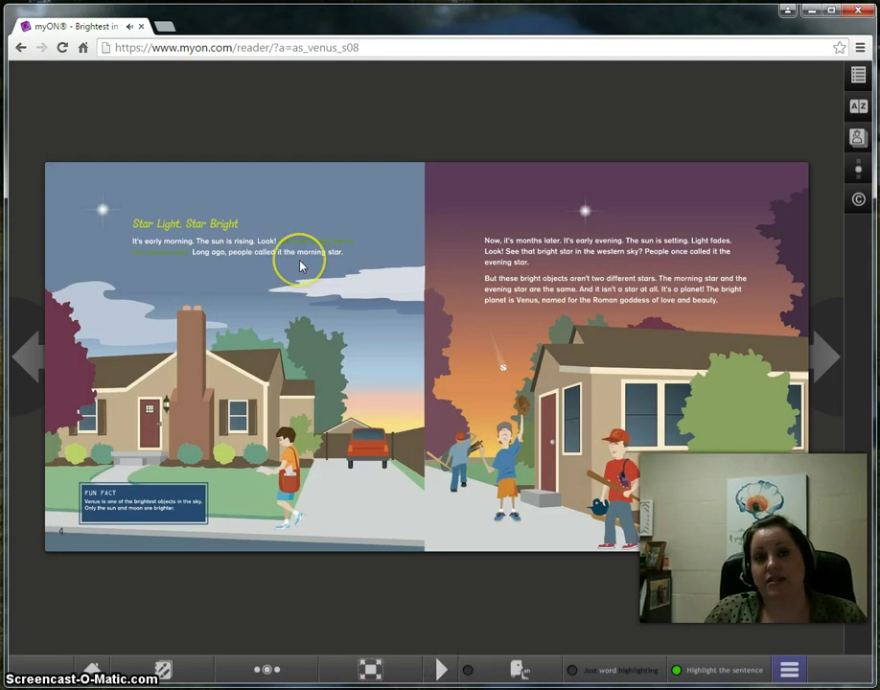
pyautogui.click(616, 676)
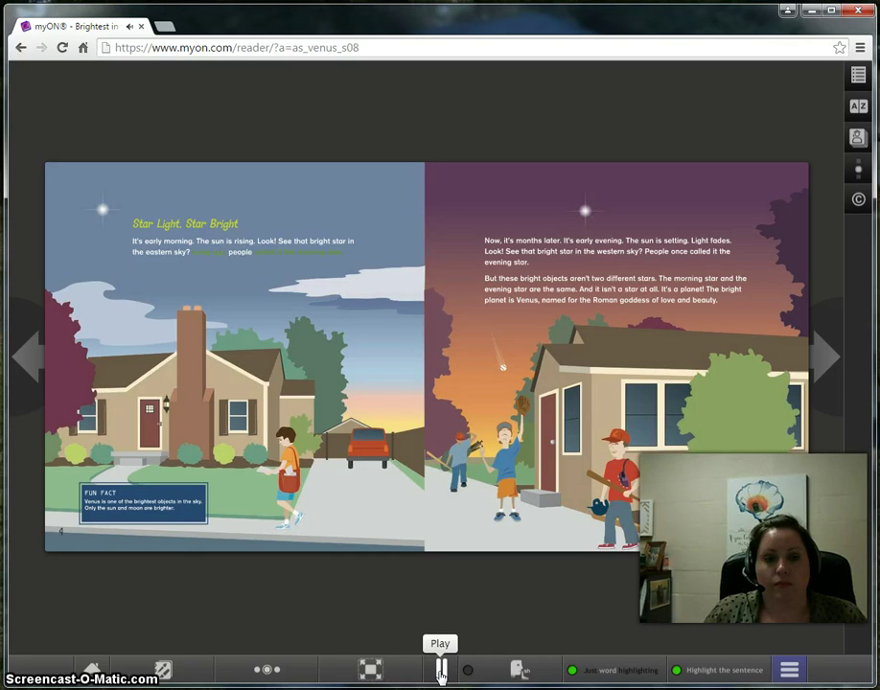
pyautogui.click(440, 671)
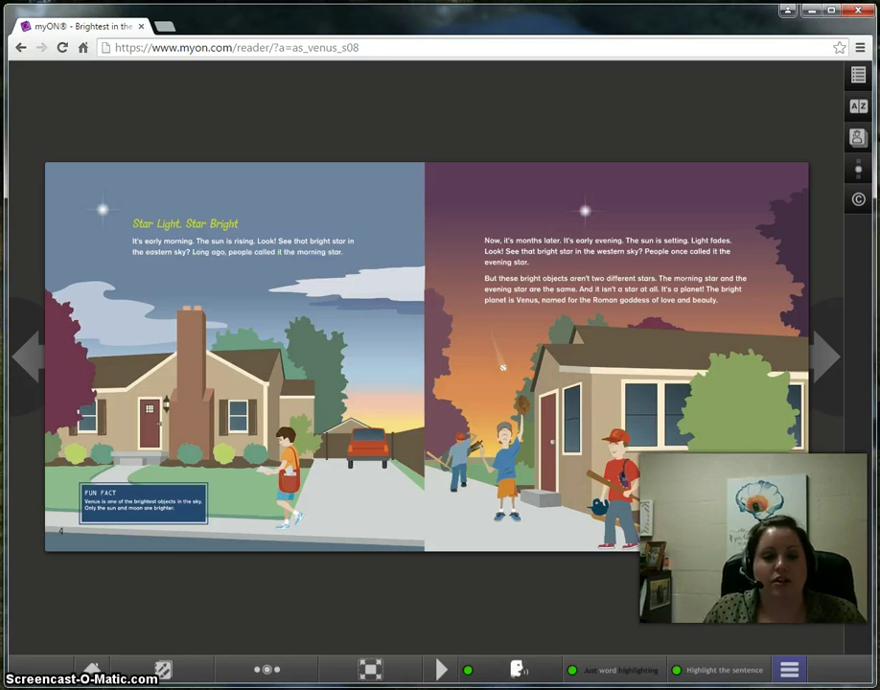
pyautogui.click(437, 671)
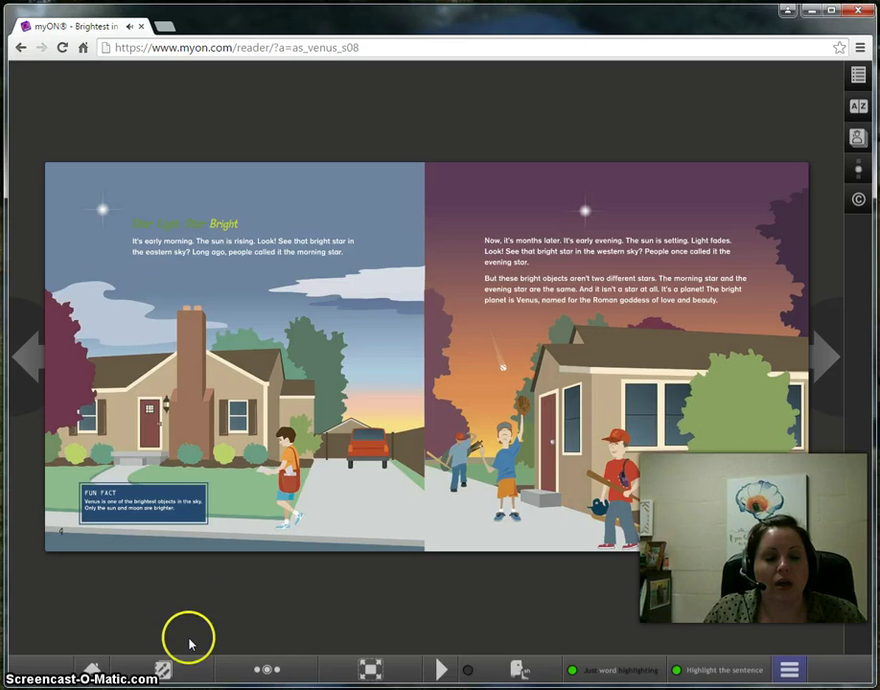
# Highlight 'Now, it's months later. It's early evening.' on the right page in green.
pyautogui.click(164, 671)
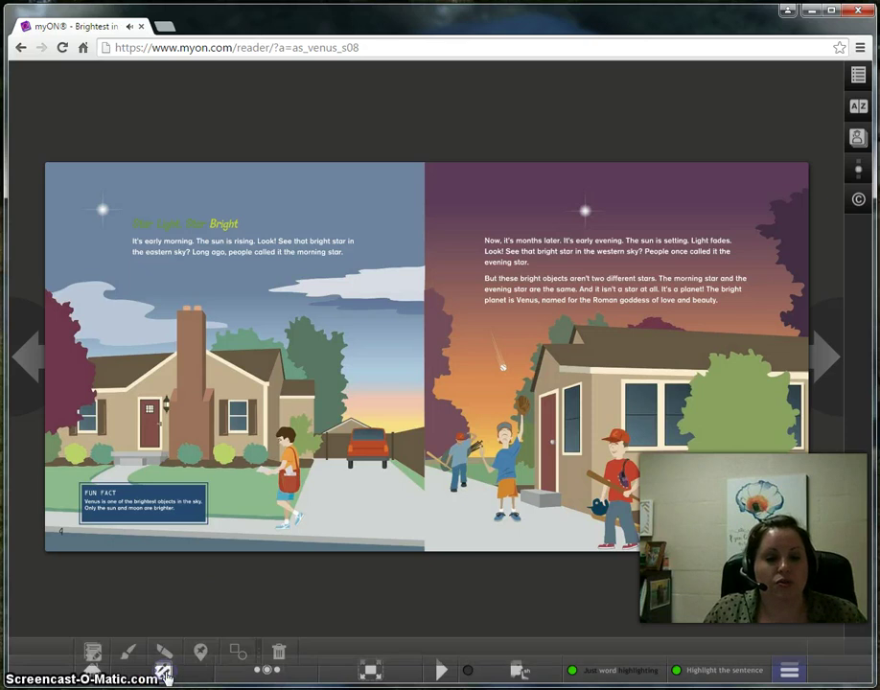
pyautogui.click(93, 640)
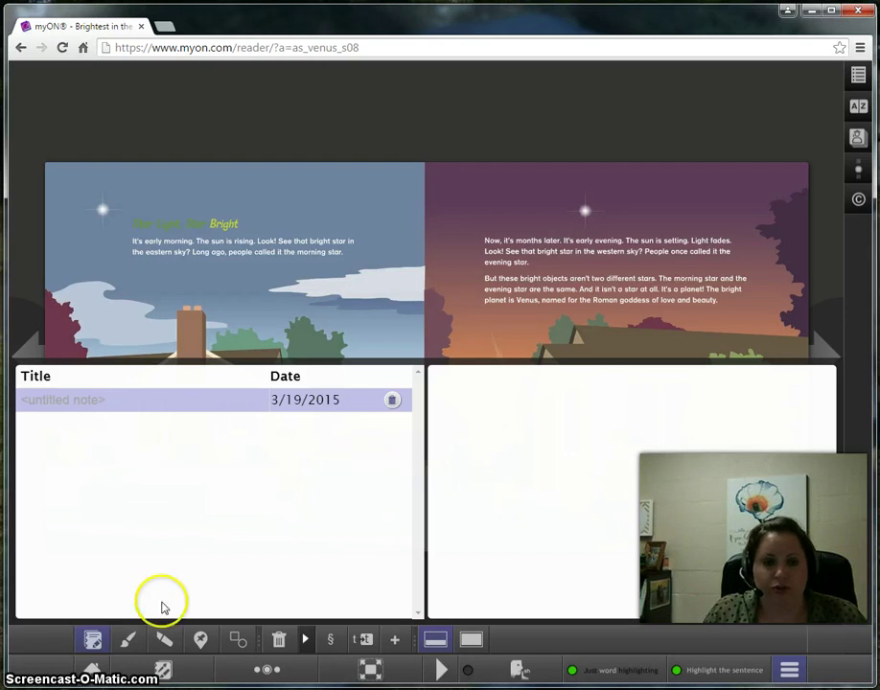
pyautogui.click(125, 639)
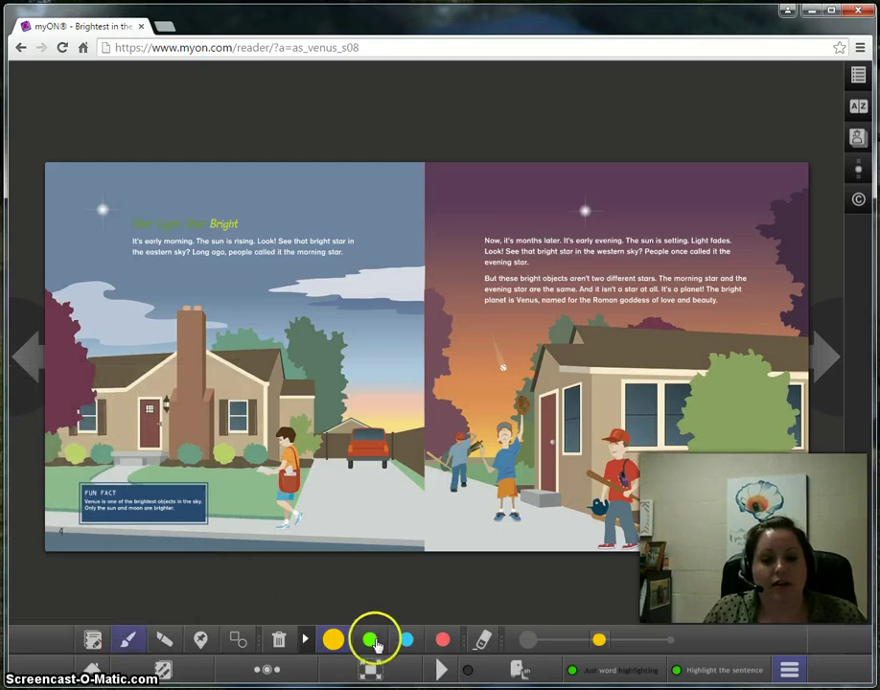
pyautogui.click(369, 639)
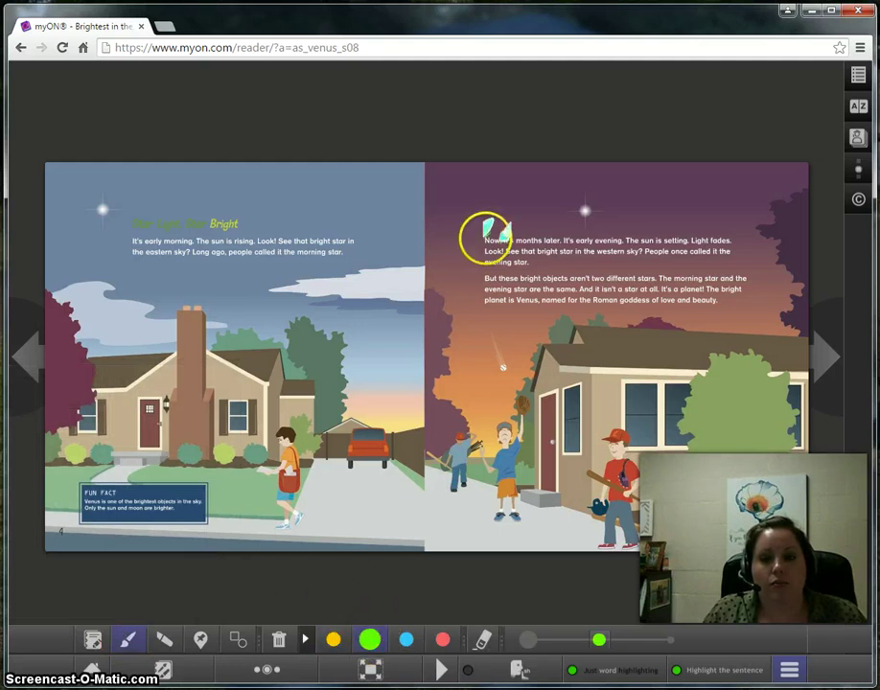
pyautogui.moveTo(484, 239); pyautogui.dragTo(625, 241)
# Thicken the green highlighter stroke and underline 'love and beauty'.
pyautogui.moveTo(610, 640); pyautogui.dragTo(630, 642)
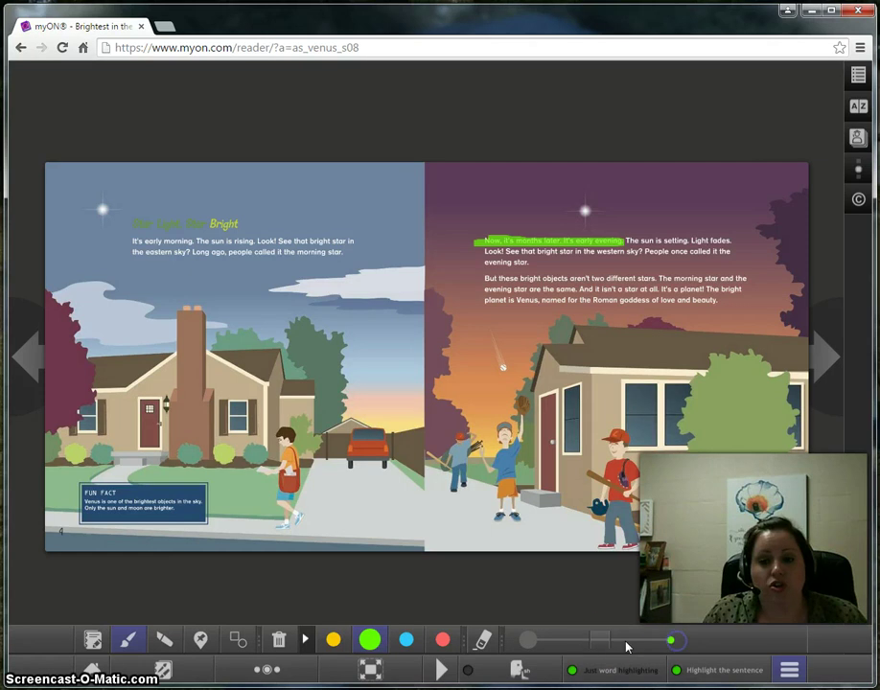
pyautogui.moveTo(611, 645)
pyautogui.mouseDown()
pyautogui.moveTo(620, 642)
pyautogui.moveTo(554, 640)
pyautogui.moveTo(670, 642)
pyautogui.moveTo(629, 644)
pyautogui.mouseUp()
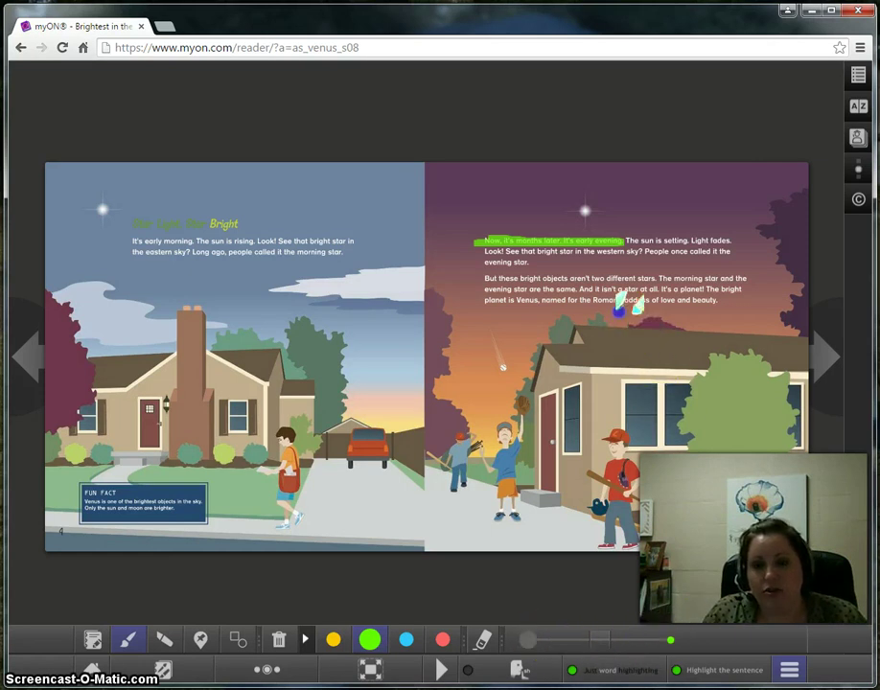
pyautogui.moveTo(619, 312); pyautogui.dragTo(676, 309)
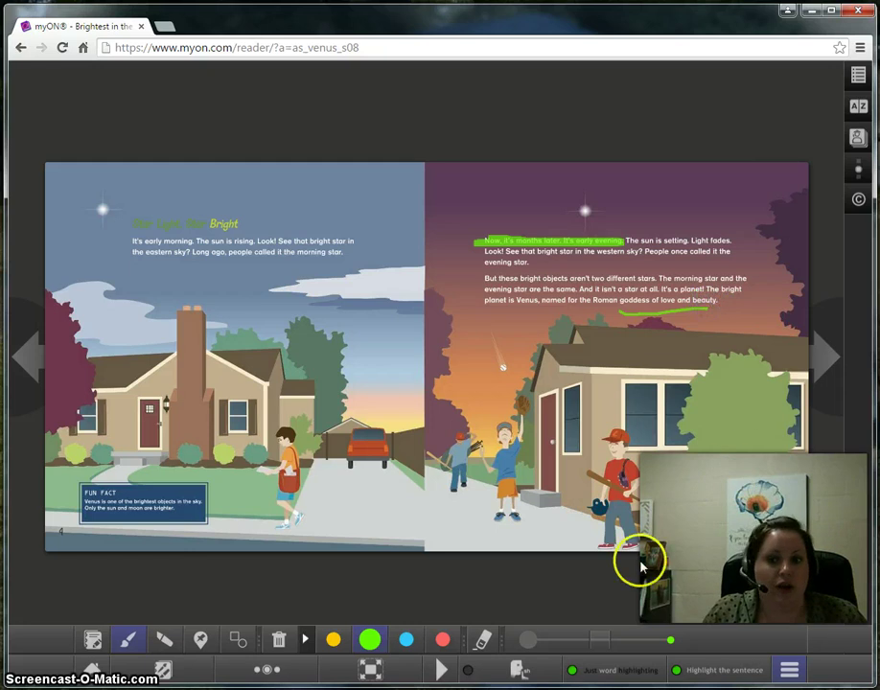
# Draw a green circle around the tree on the left page.
pyautogui.click(235, 640)
pyautogui.click(370, 639)
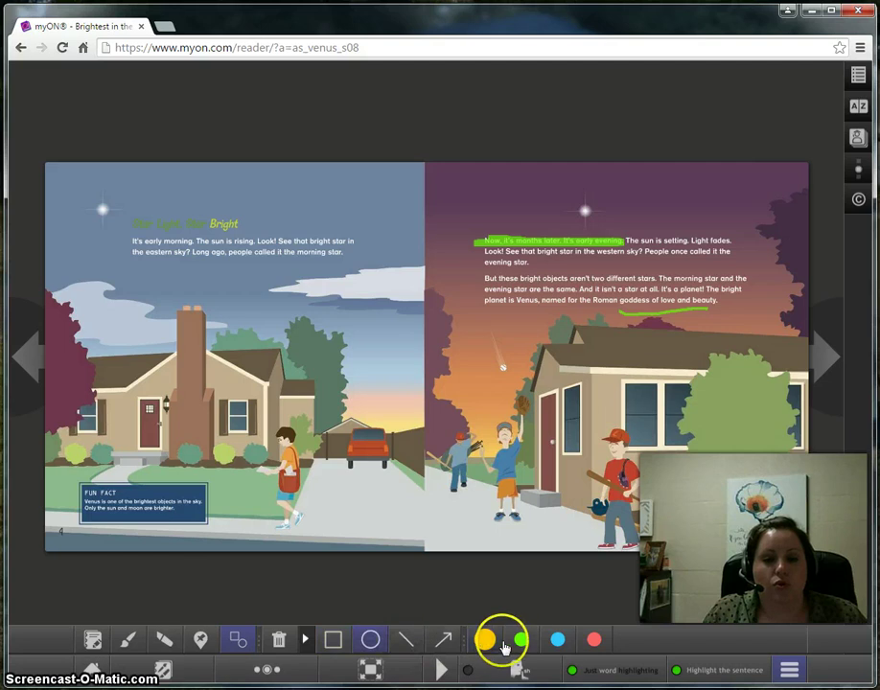
pyautogui.click(522, 640)
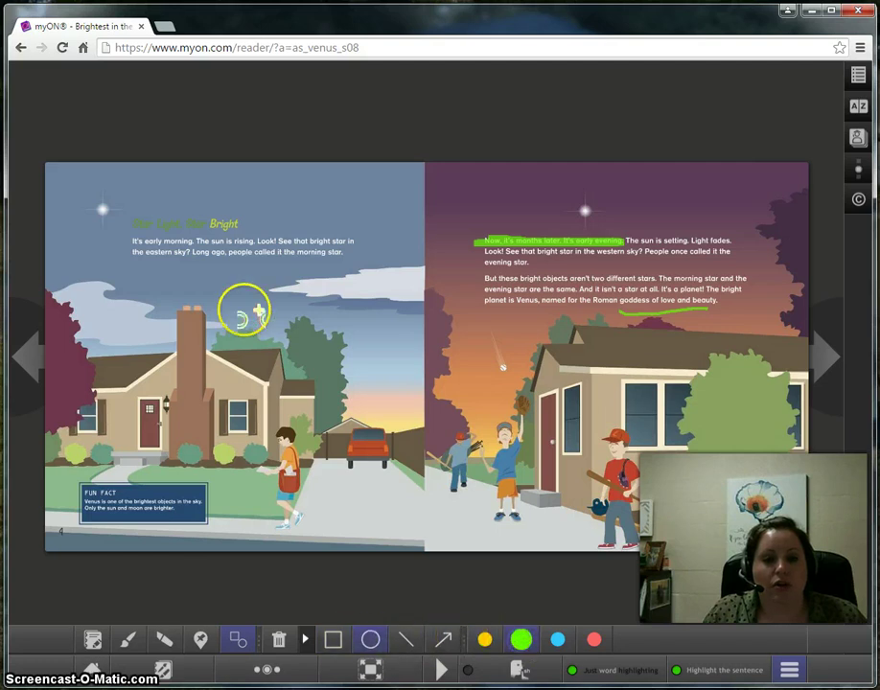
pyautogui.moveTo(245, 312); pyautogui.dragTo(368, 441)
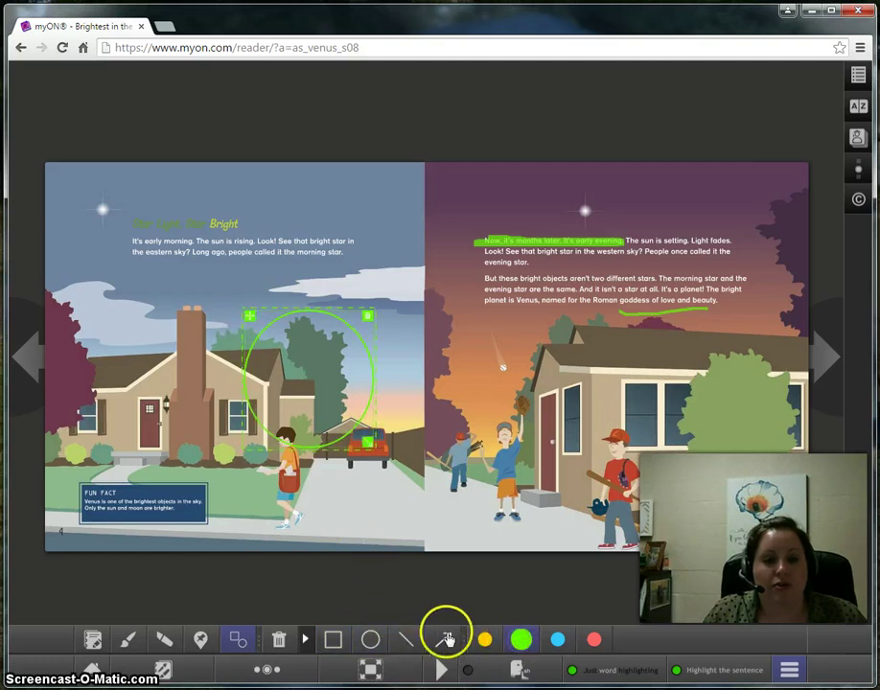
# Draw a green arrow from the boy up toward the ball on the right page.
pyautogui.click(443, 639)
pyautogui.moveTo(484, 513)
pyautogui.mouseDown()
pyautogui.moveTo(472, 468)
pyautogui.moveTo(508, 383)
pyautogui.mouseUp()
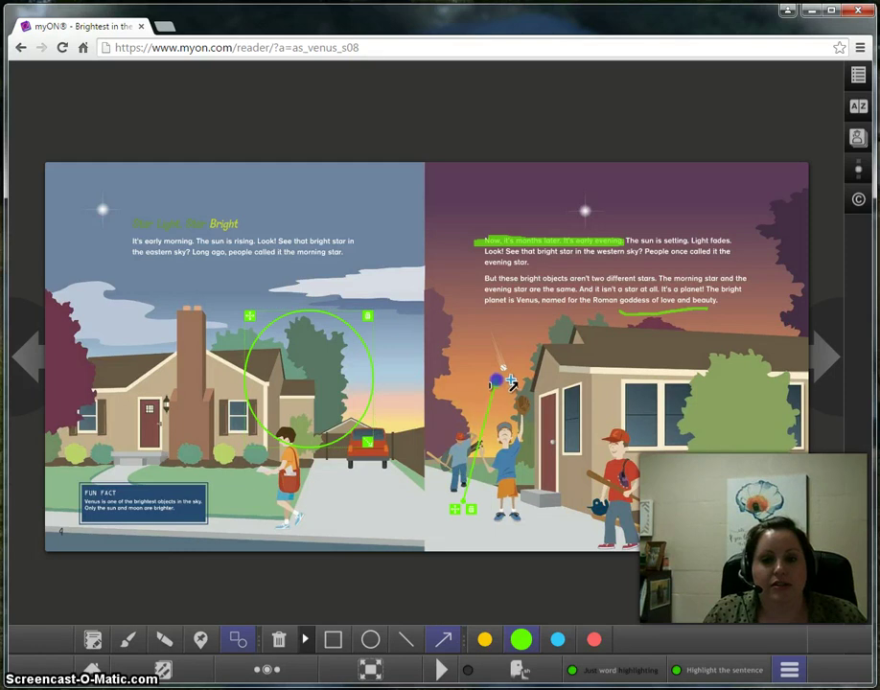
pyautogui.click(533, 517)
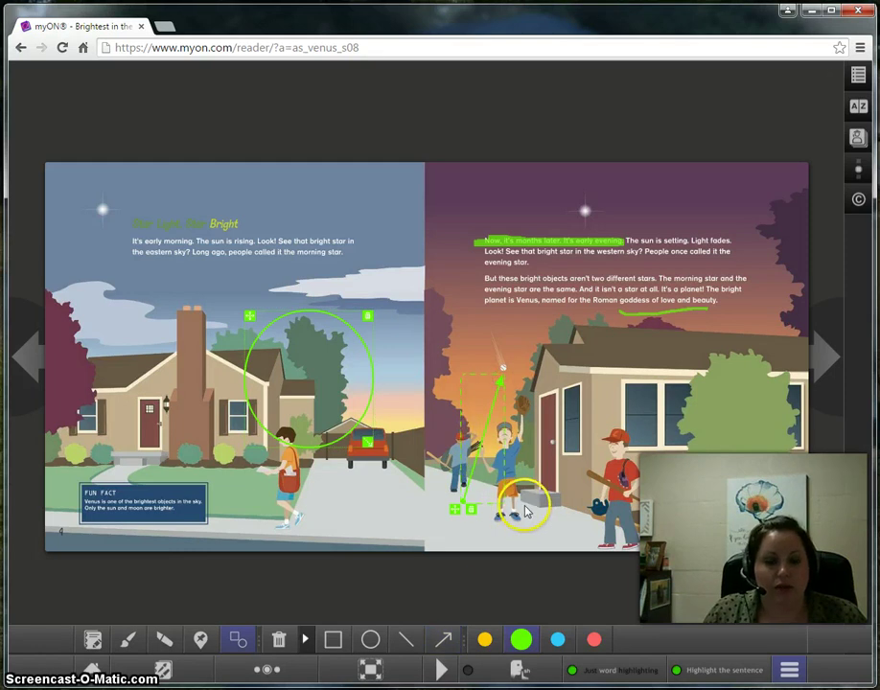
# Check the saved notes, close the annotation tools and show the page navigation dots.
pyautogui.click(93, 640)
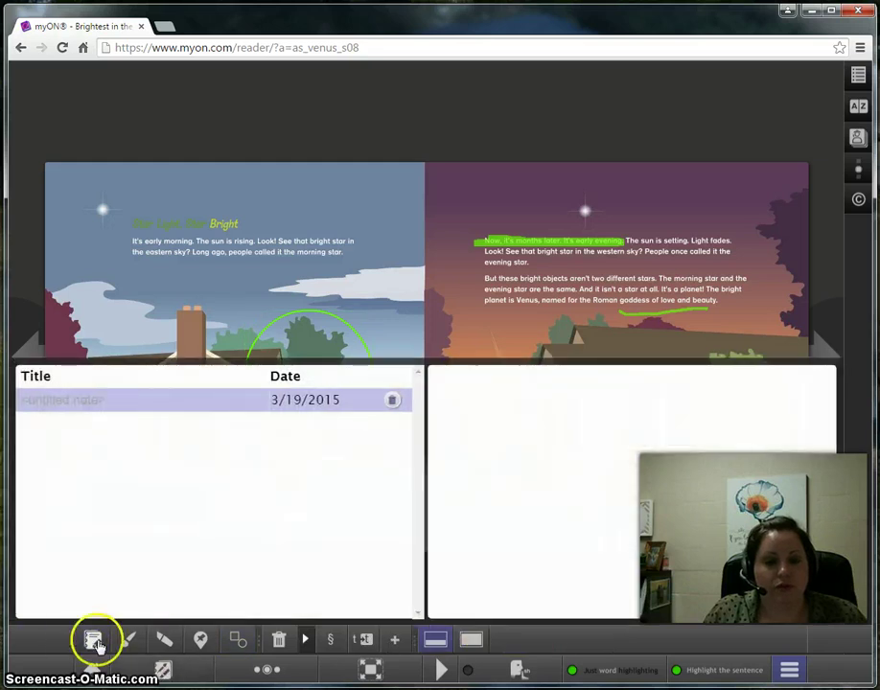
pyautogui.click(162, 669)
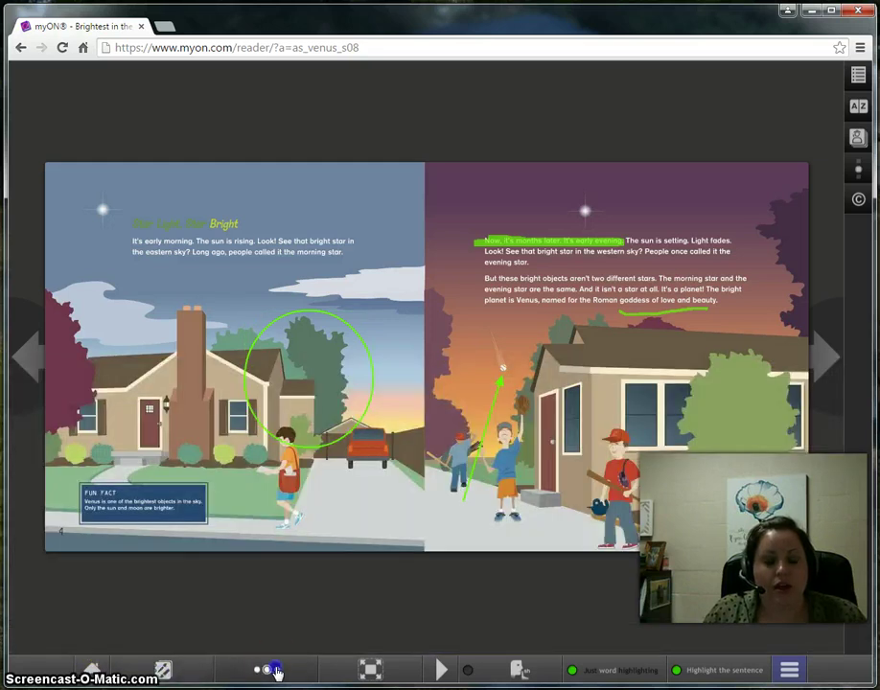
pyautogui.click(277, 673)
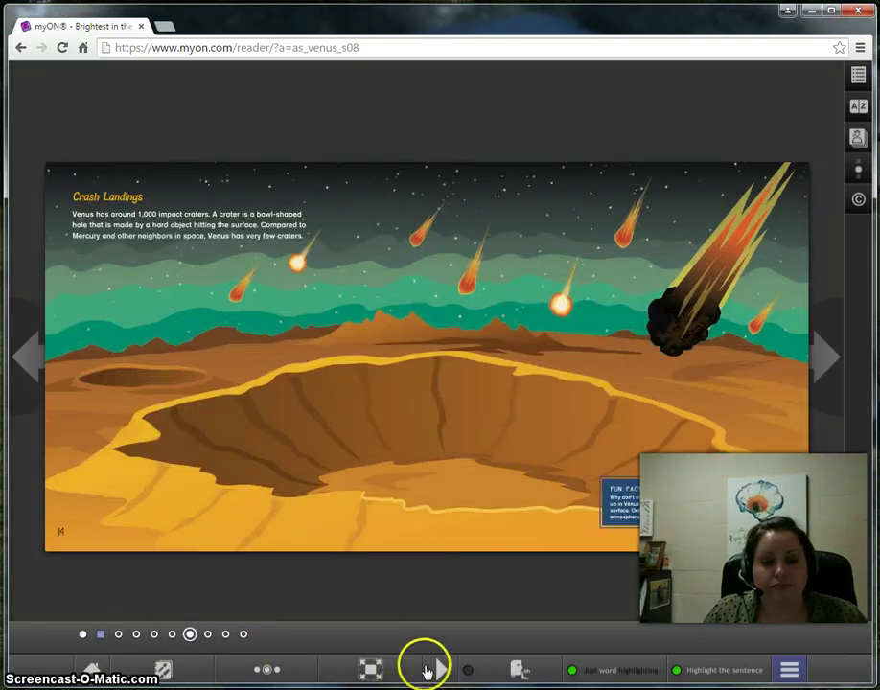
# Briefly play and pause narration on page 14, Crash Landings, and toggle the annotation tools.
pyautogui.click(437, 671)
pyautogui.click(437, 674)
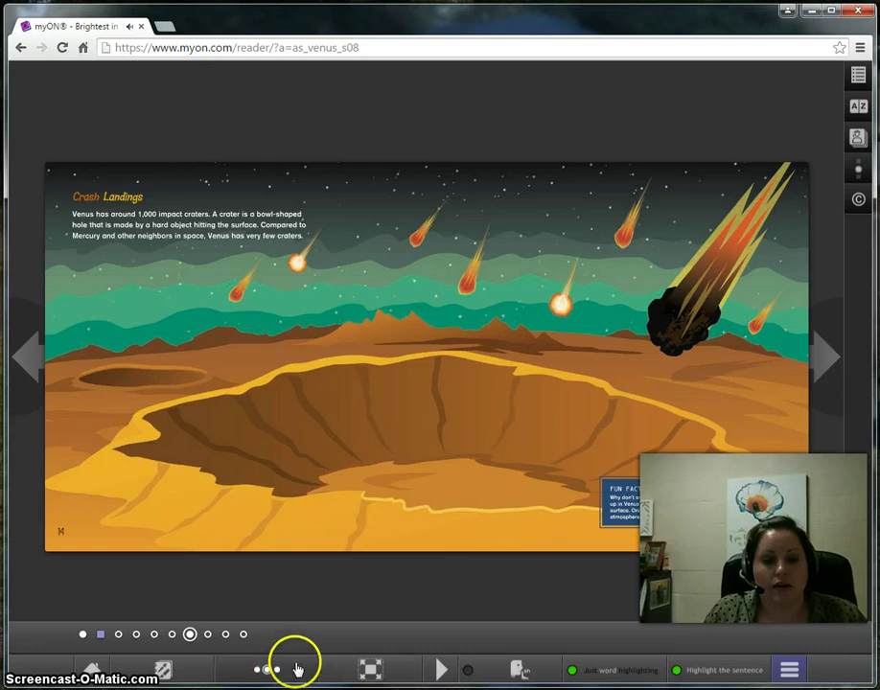
pyautogui.click(163, 673)
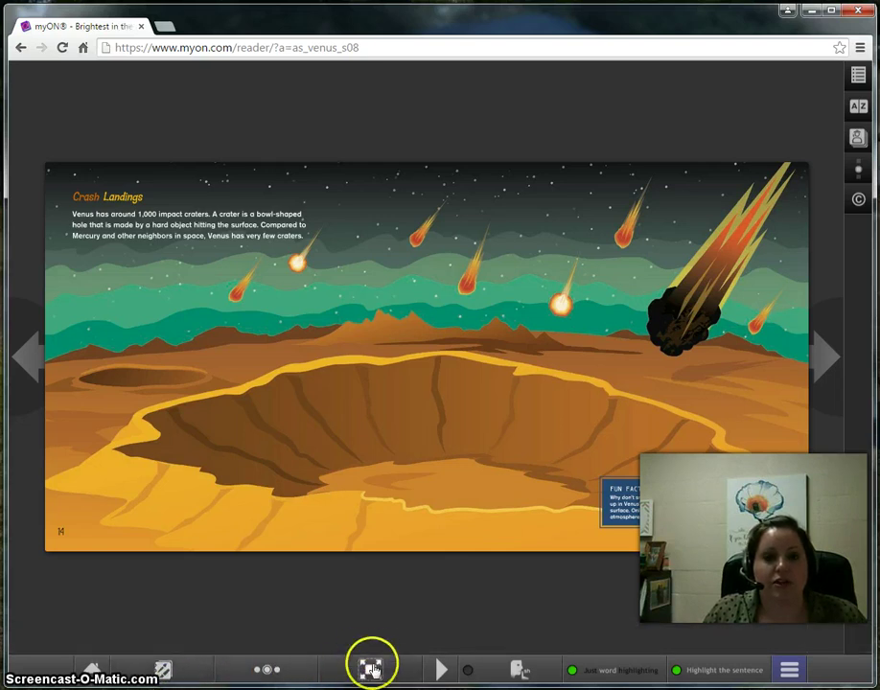
pyautogui.click(374, 470)
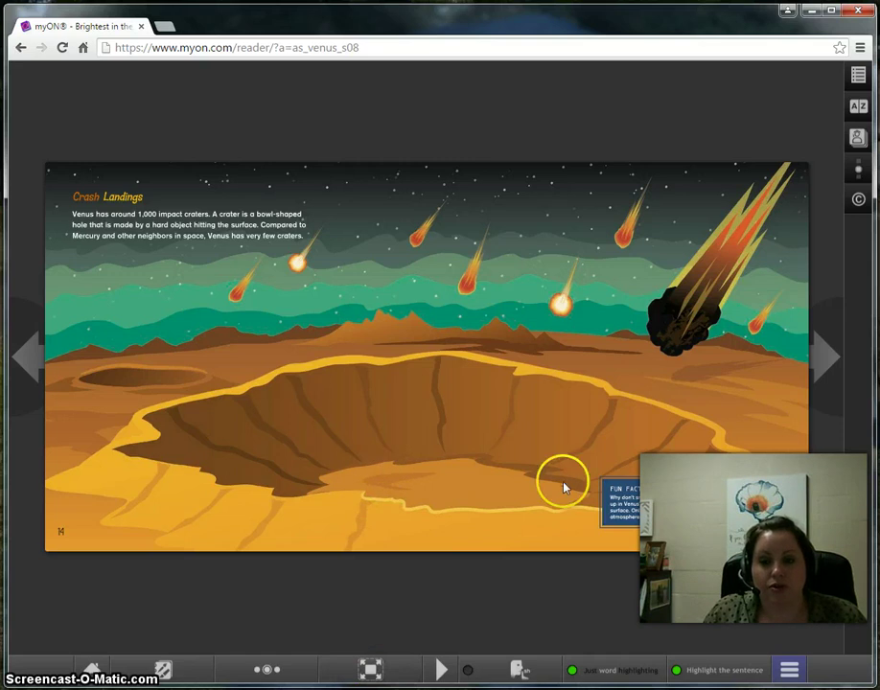
# Browse the Glossary and Copyright pages, then open the Index on page 24.
pyautogui.click(856, 76)
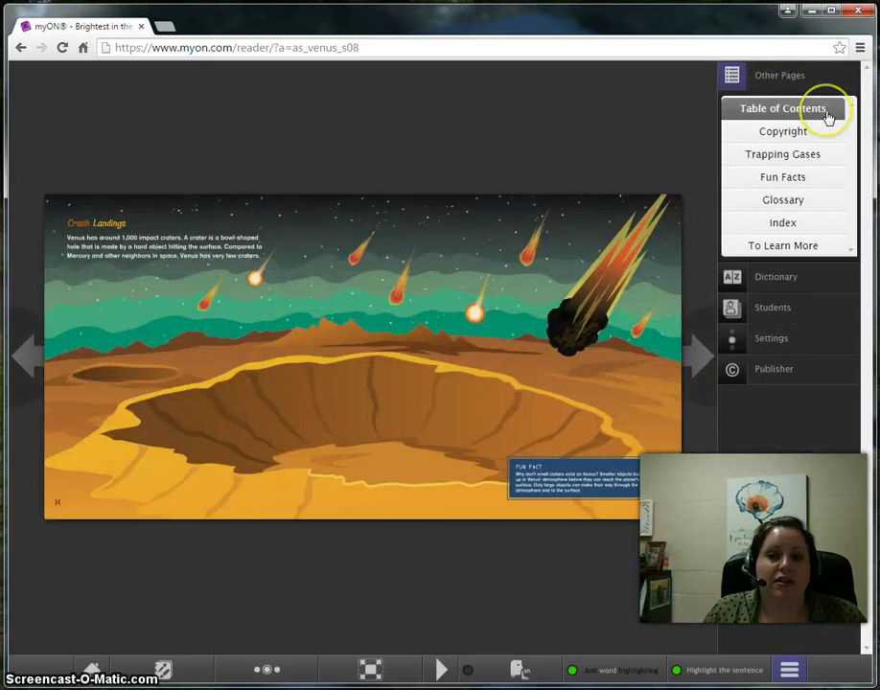
pyautogui.click(826, 201)
pyautogui.click(814, 140)
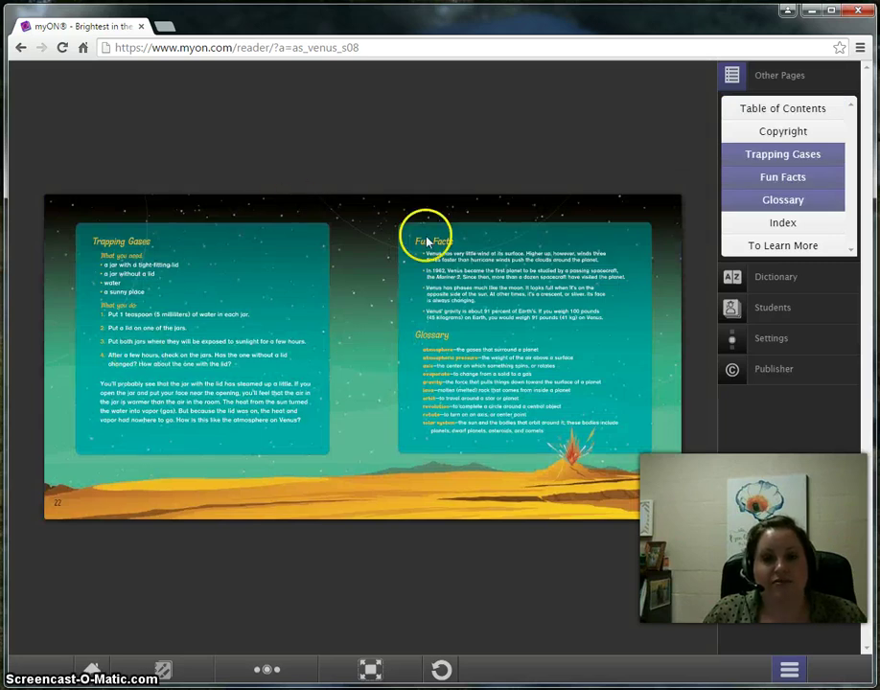
pyautogui.click(756, 229)
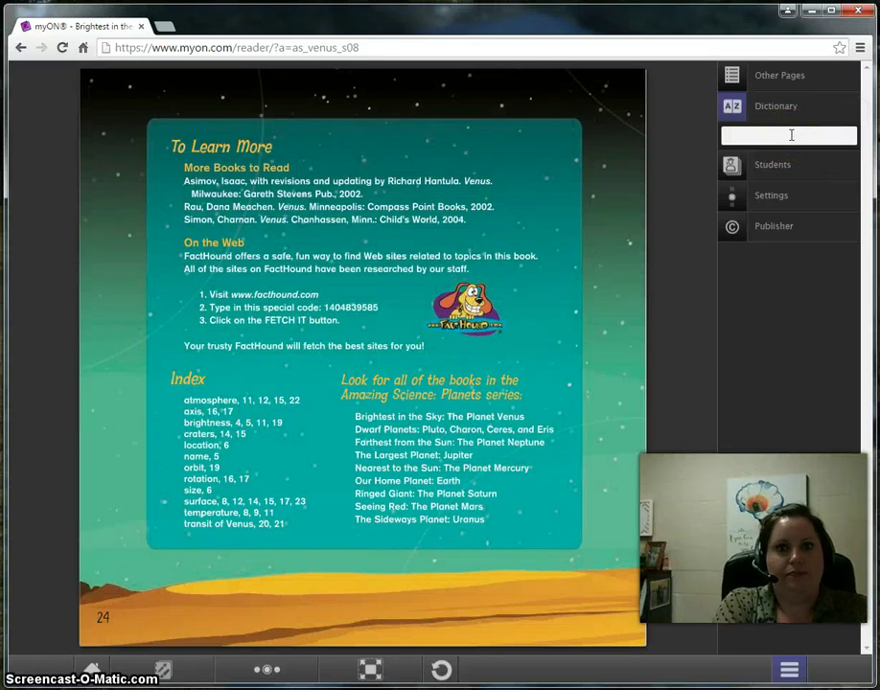
# Look up 'planet' in the dictionary, choose the planet suggestion after a misspelling, then close the panel.
pyautogui.write('planet')
pyautogui.press('Return')
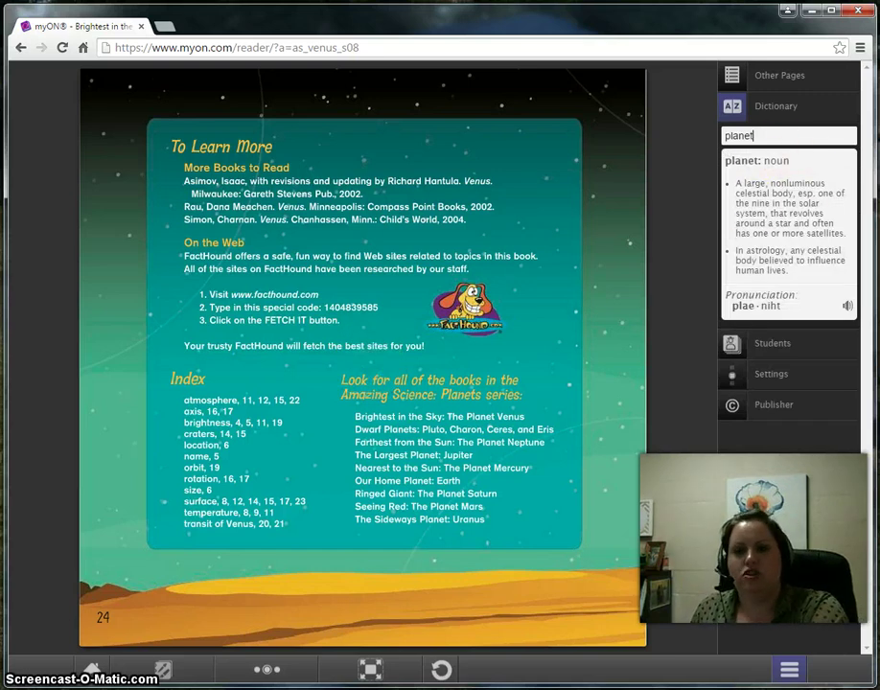
pyautogui.press('BackSpace')
pyautogui.press('BackSpace')
pyautogui.write('te')
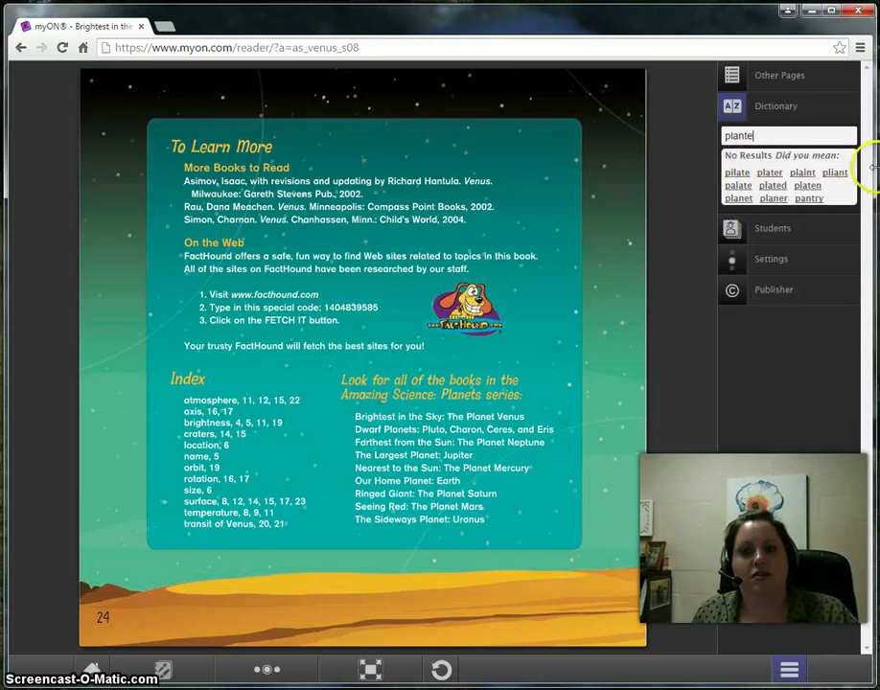
pyautogui.click(738, 198)
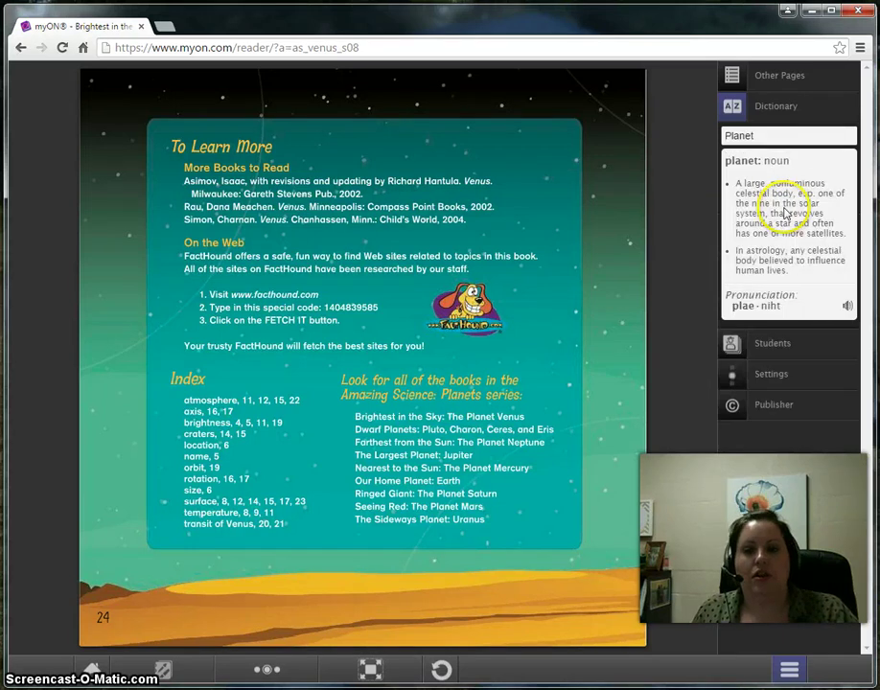
pyautogui.click(731, 106)
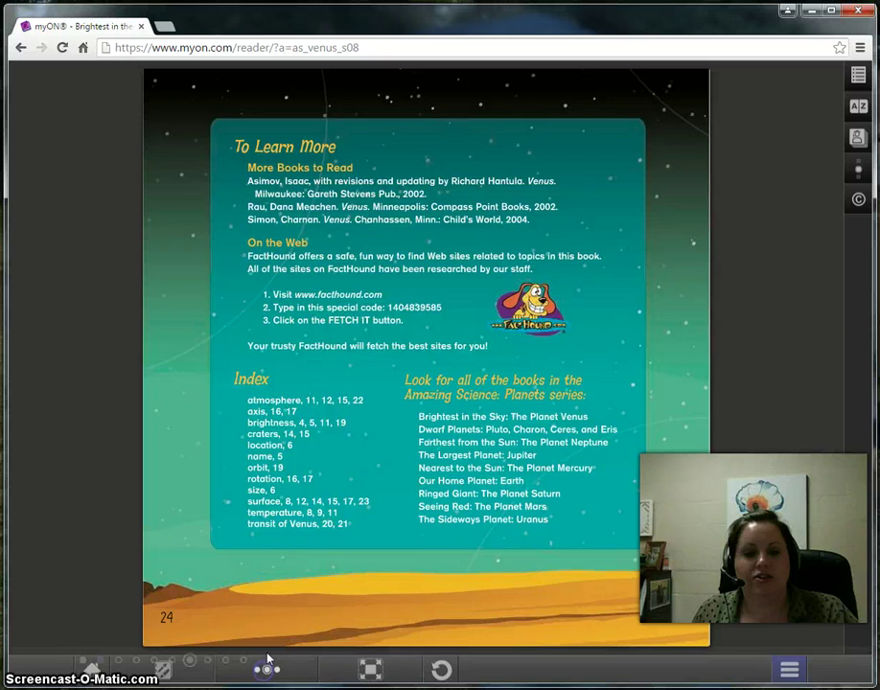
# Jump to the page 10 'It's a Trap' spread and pause the narration.
pyautogui.click(265, 670)
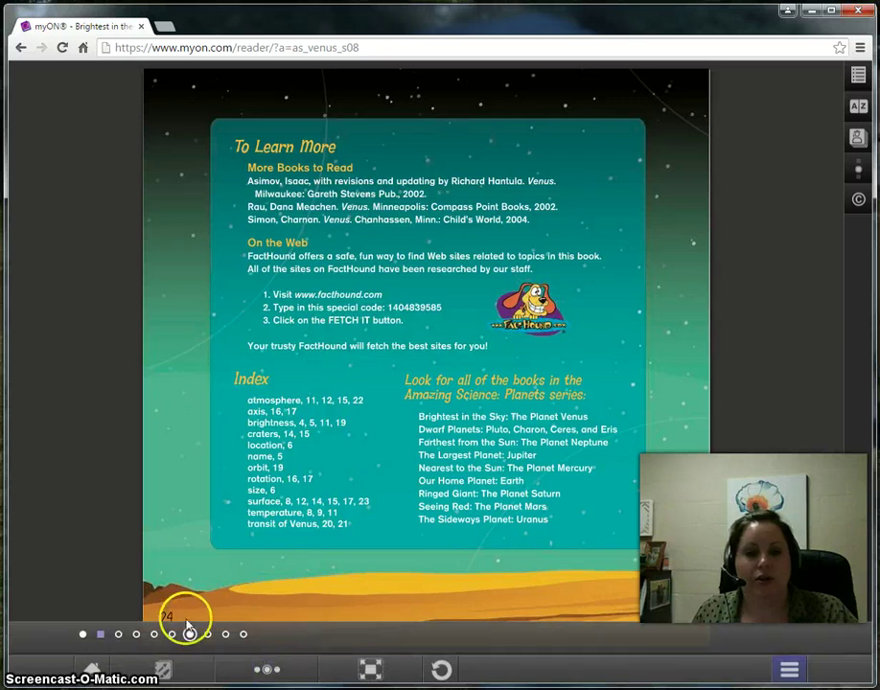
pyautogui.click(158, 634)
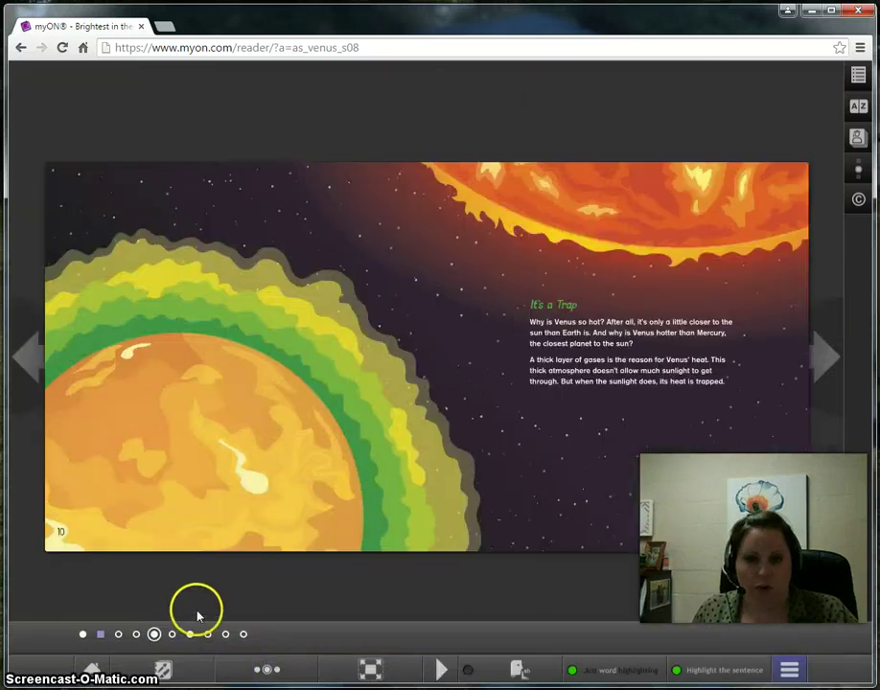
pyautogui.click(440, 669)
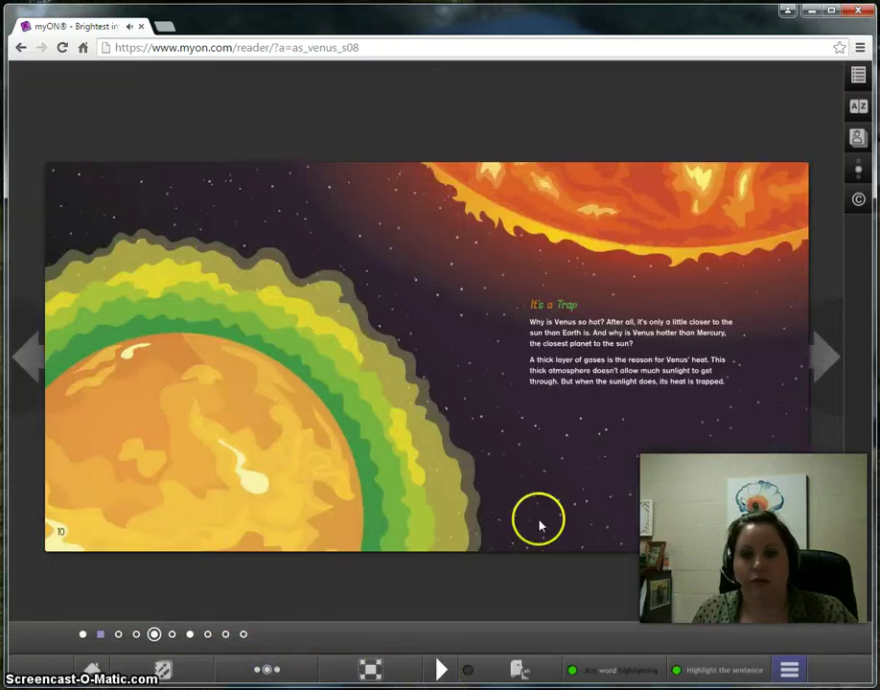
# Look up 'Venus' in the dictionary, view the publisher, and return to the Earth & Space Science list.
pyautogui.click(563, 324)
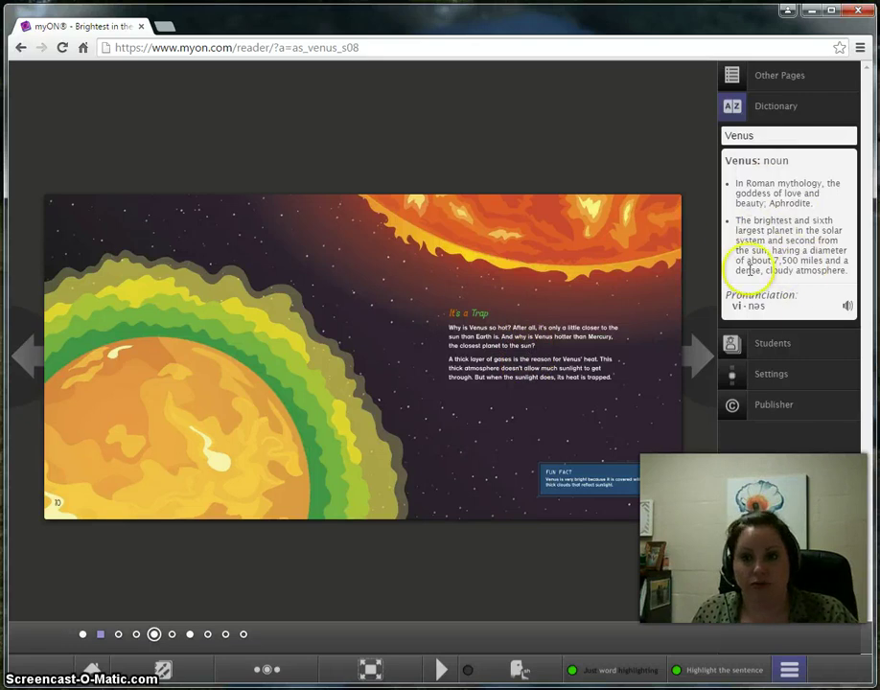
pyautogui.click(737, 408)
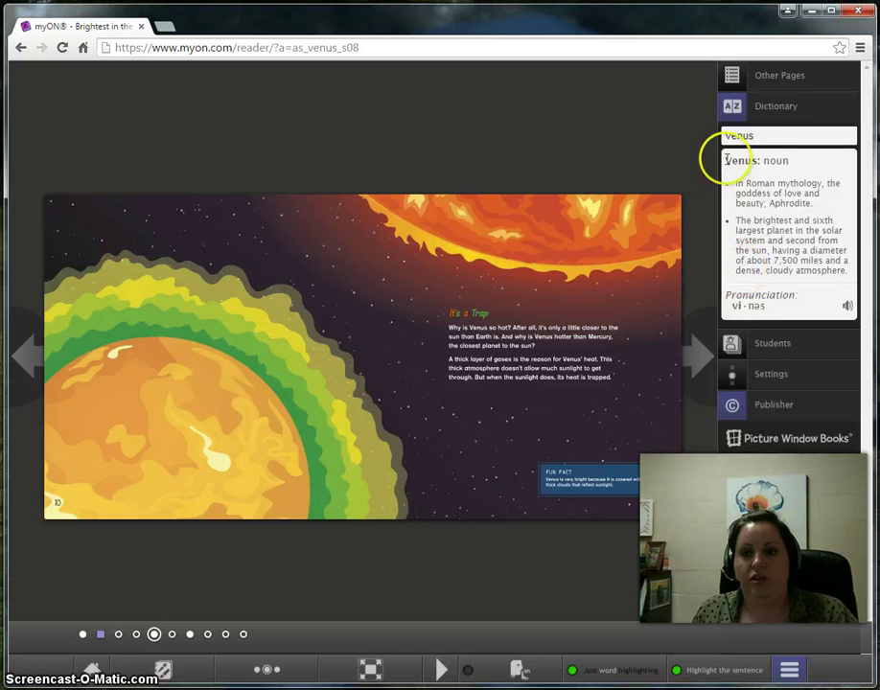
pyautogui.click(734, 113)
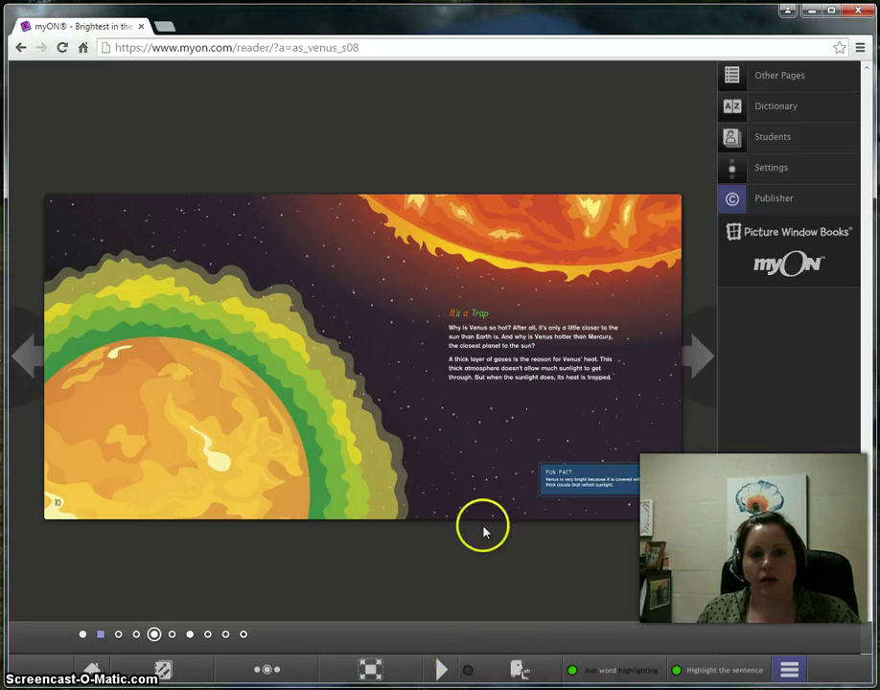
pyautogui.click(21, 48)
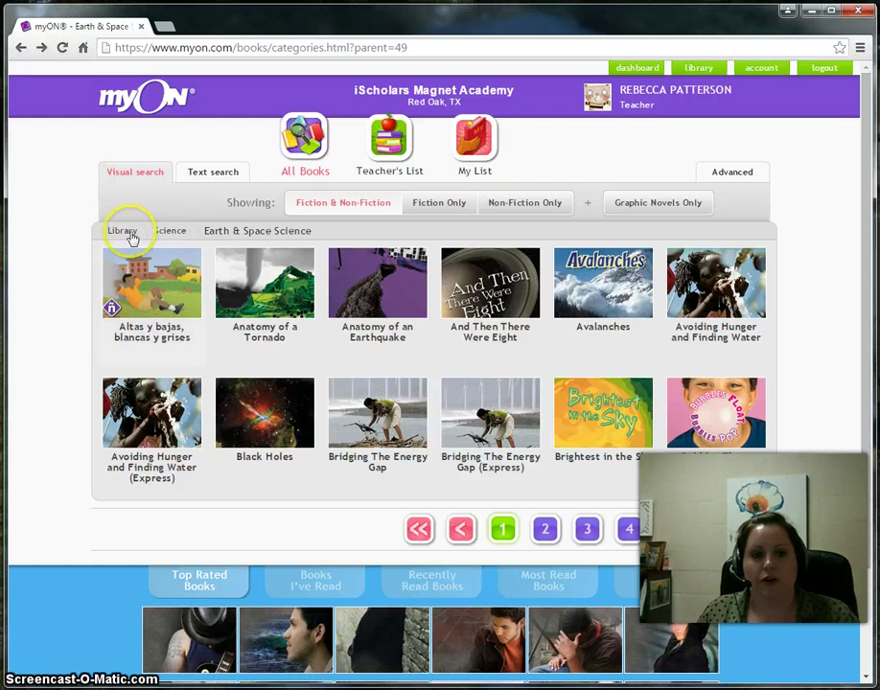
# Run a text search for 'animals', go to results page 4, and open Farm Animals details.
pyautogui.click(208, 175)
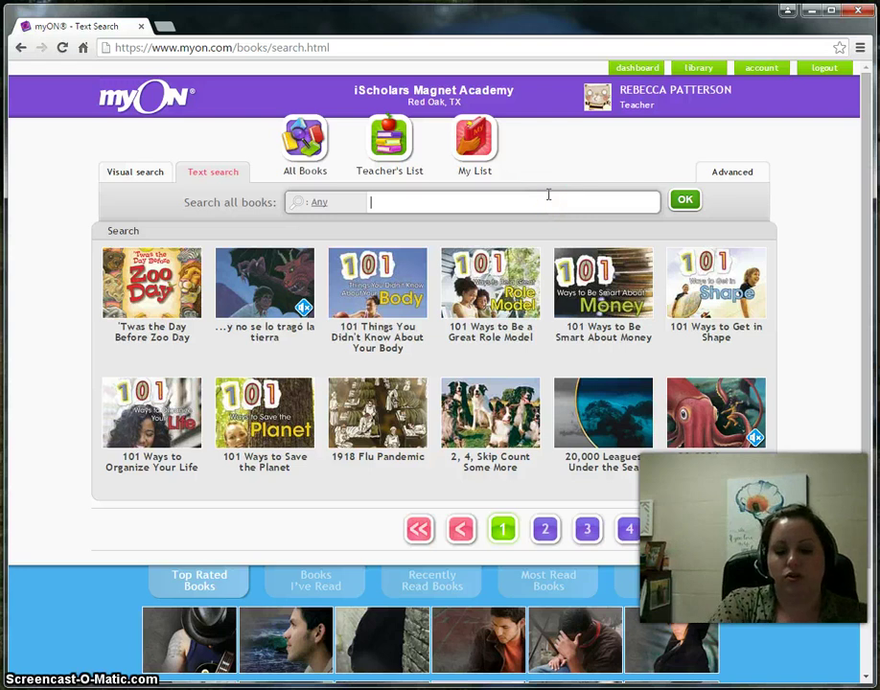
pyautogui.write('animals')
pyautogui.press('Return')
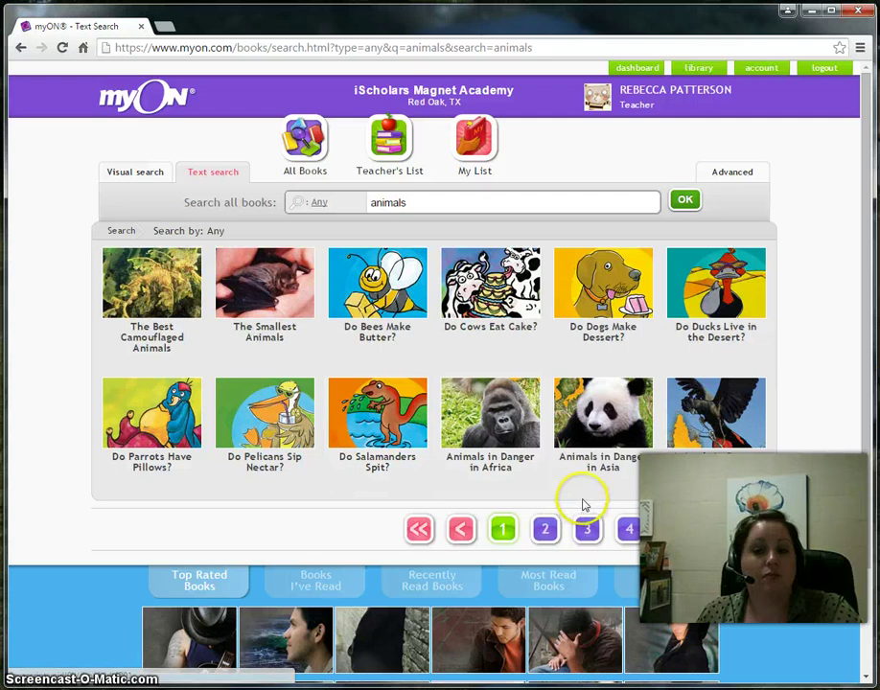
pyautogui.click(629, 529)
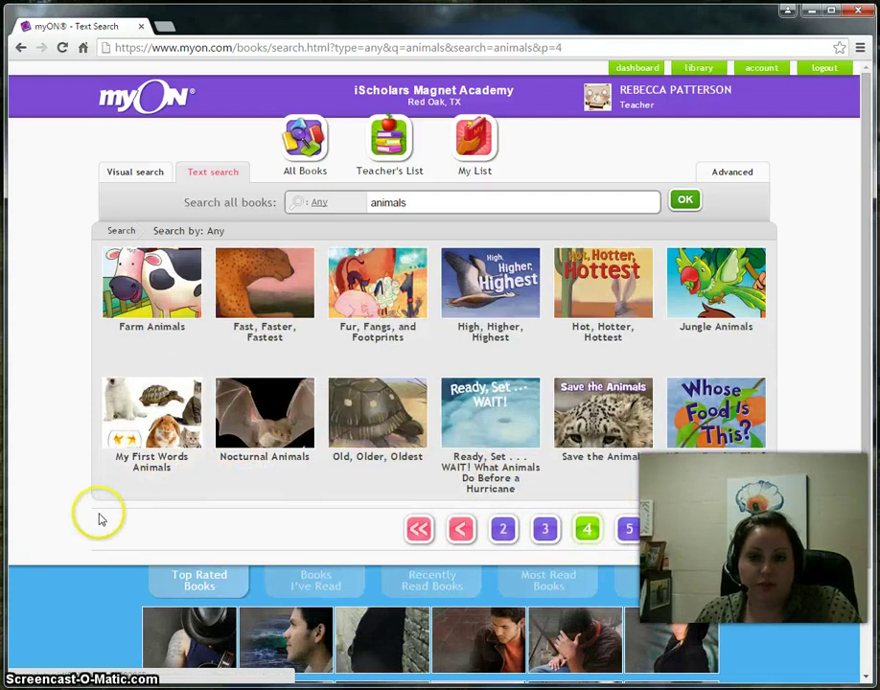
pyautogui.click(157, 353)
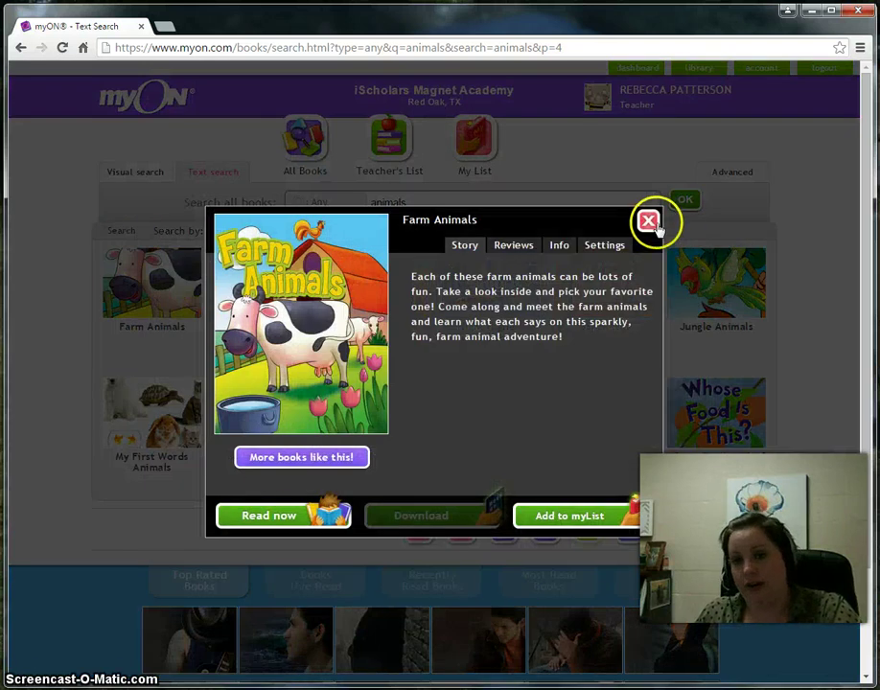
# Close the Farm Animals details and open the Time of Courage details further down.
pyautogui.click(649, 222)
pyautogui.scroll(-3, 747, 491)
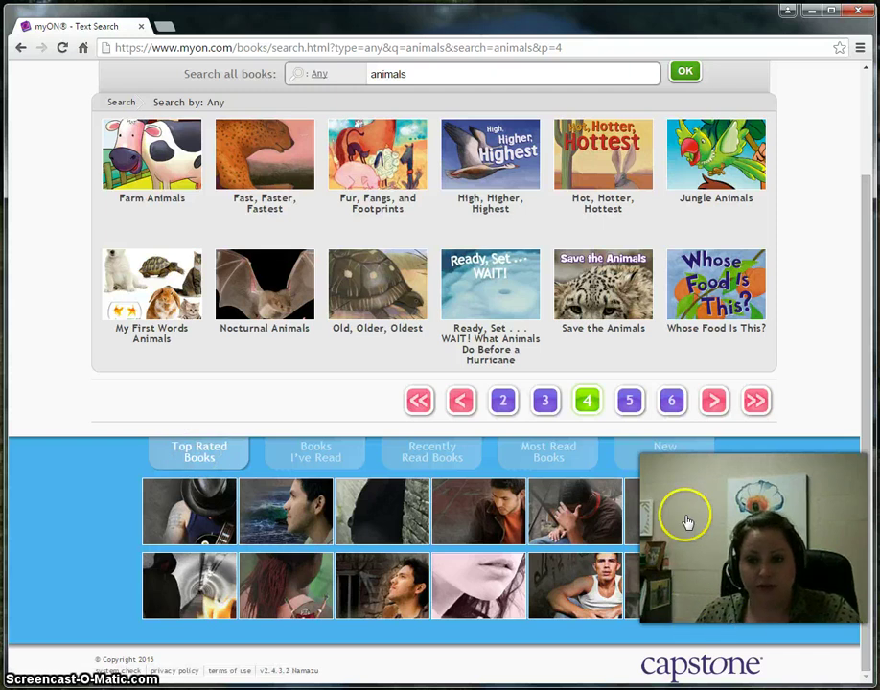
pyautogui.click(415, 591)
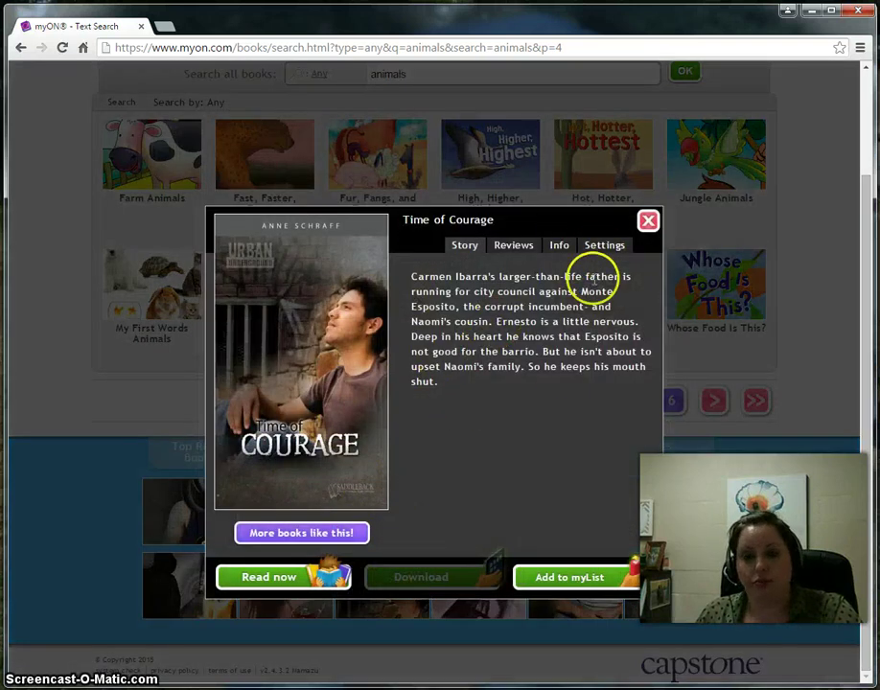
# Check Time of Courage's star reviews, open it in the reader, then return to the animals results.
pyautogui.click(508, 248)
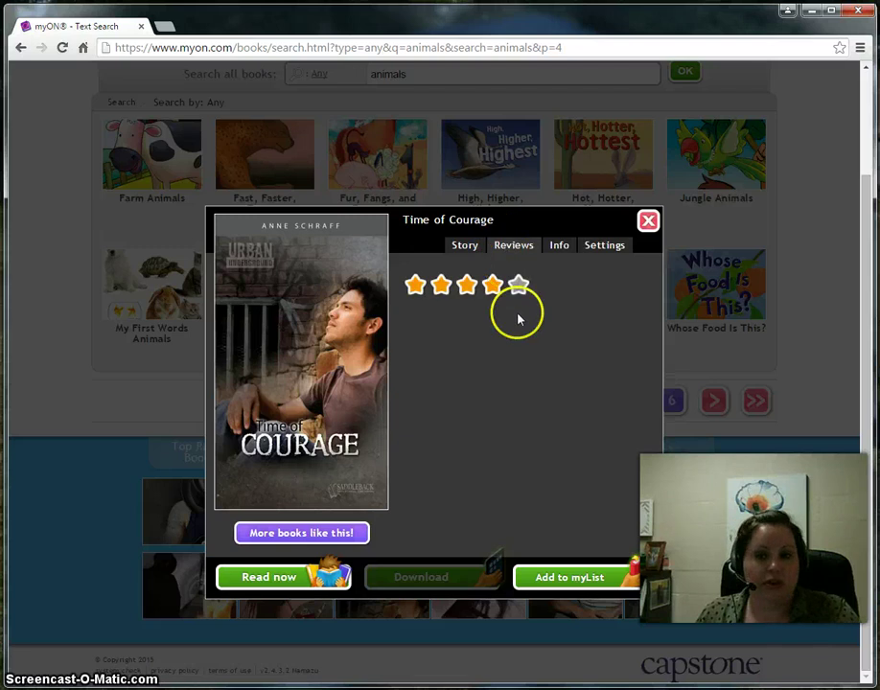
pyautogui.click(292, 579)
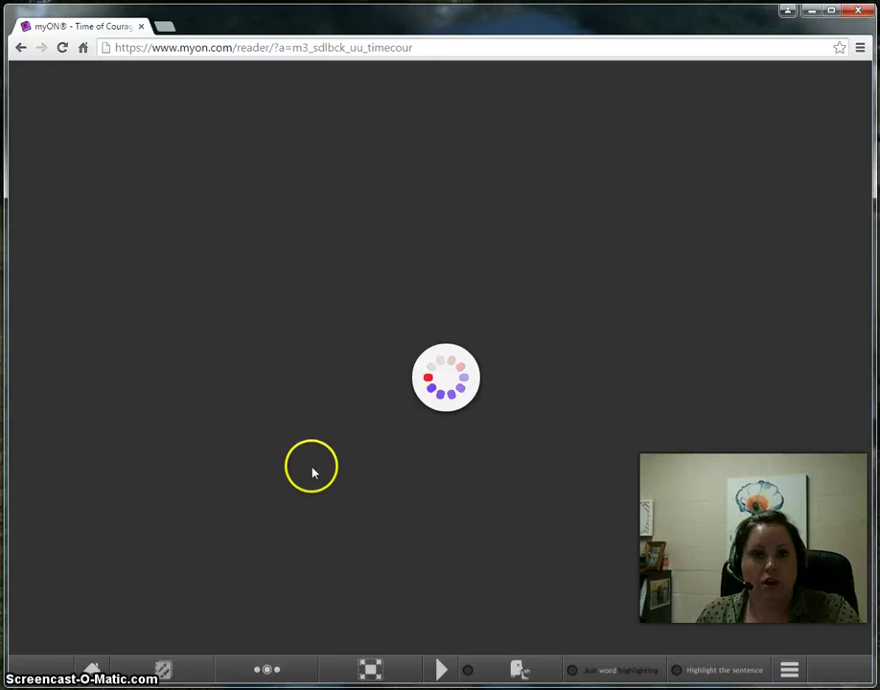
pyautogui.click(22, 48)
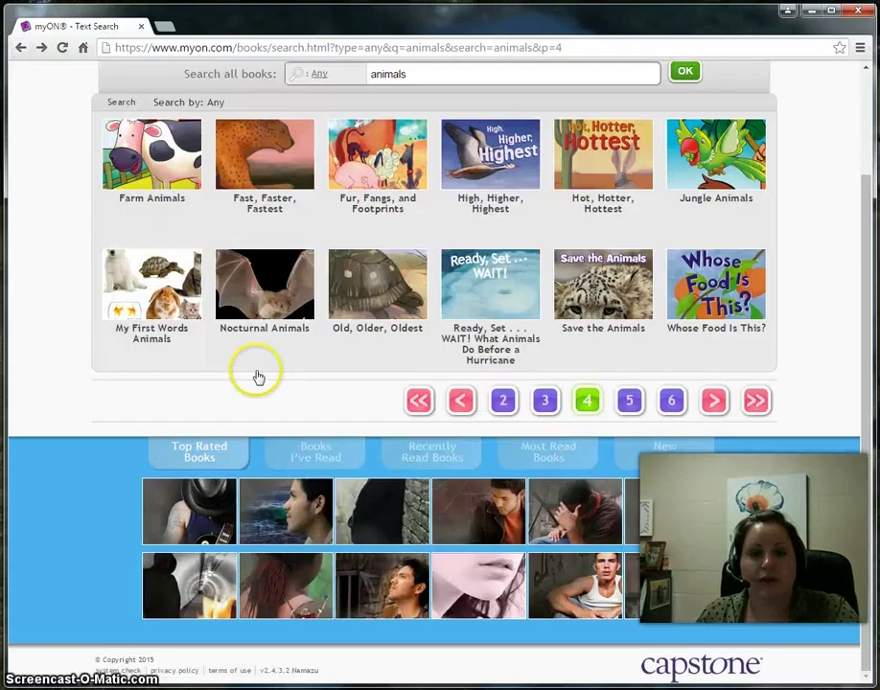
# Cycle the carousel through Books I've Read, Recently Read, Most Read and New, then scroll up.
pyautogui.click(318, 455)
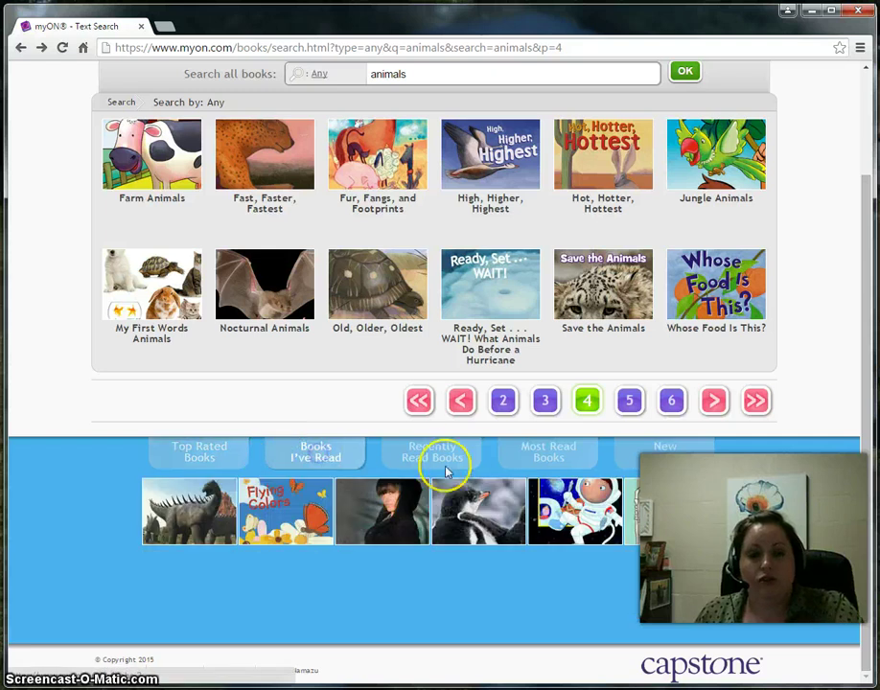
pyautogui.click(458, 459)
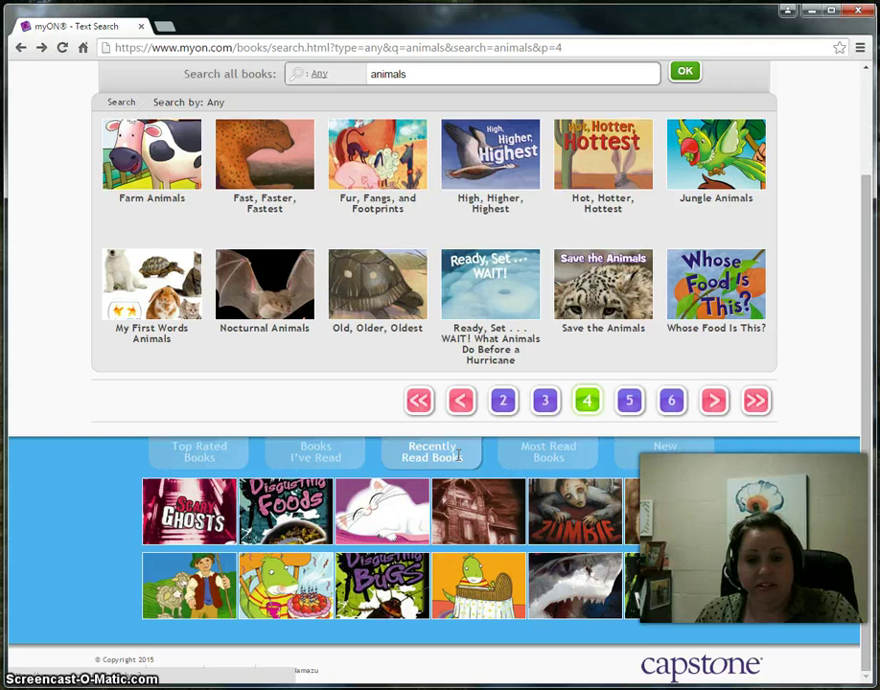
pyautogui.click(537, 454)
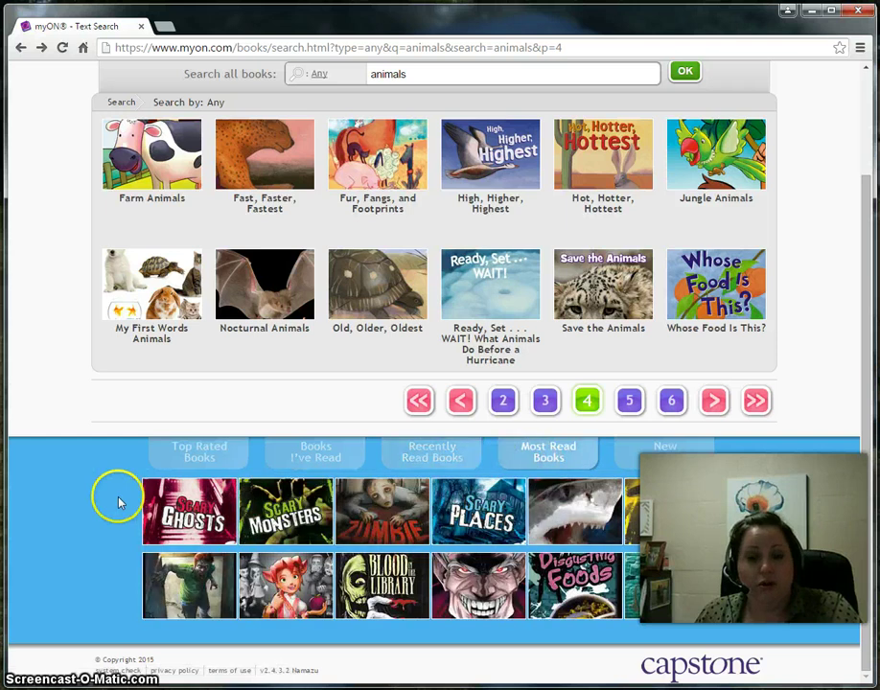
pyautogui.click(665, 450)
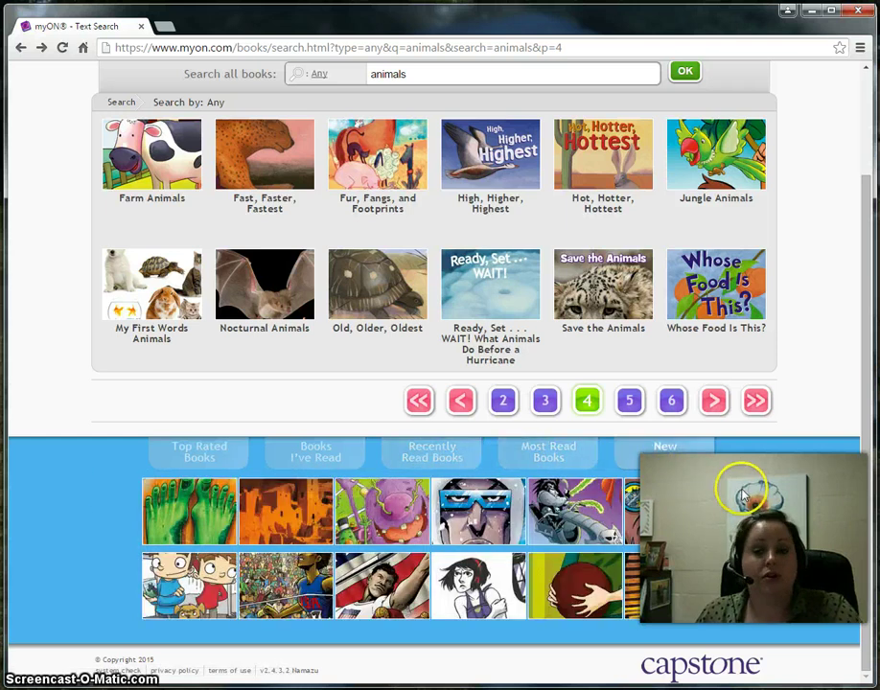
pyautogui.scroll(2, 743, 488)
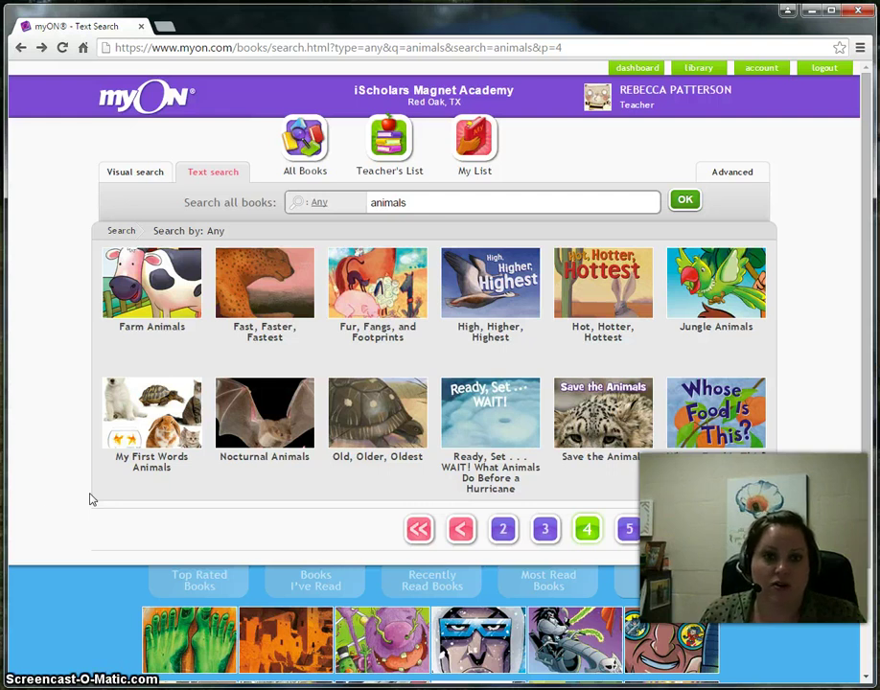
pyautogui.click(54, 500)
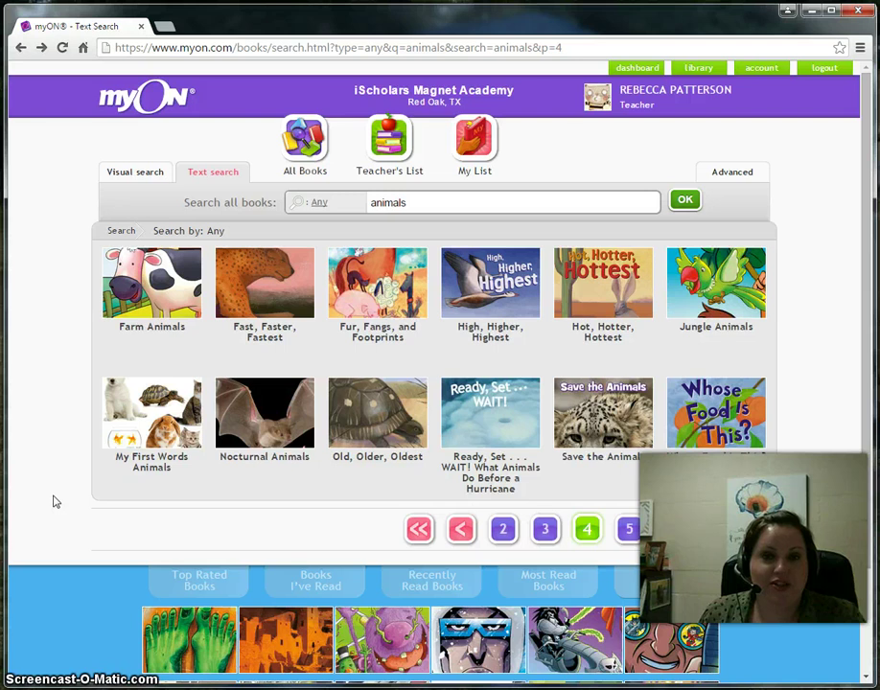